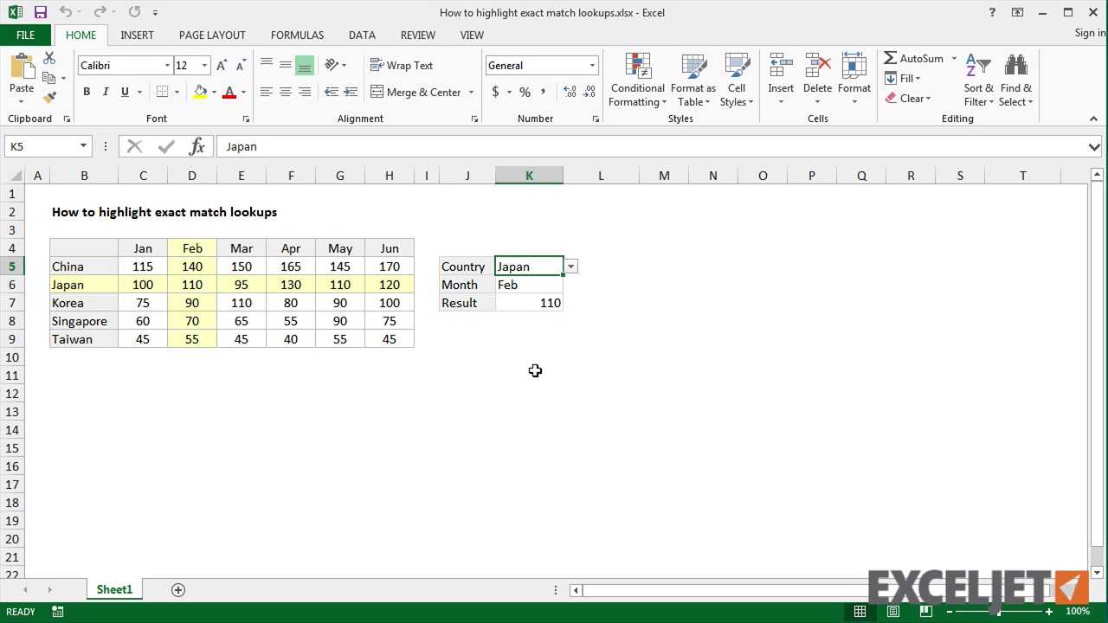
Set the lookup country in K5 to Korea, and switch the month in K6 to Mar and after that to Apr
{"action": "left_click", "coordinate": [572, 271]}
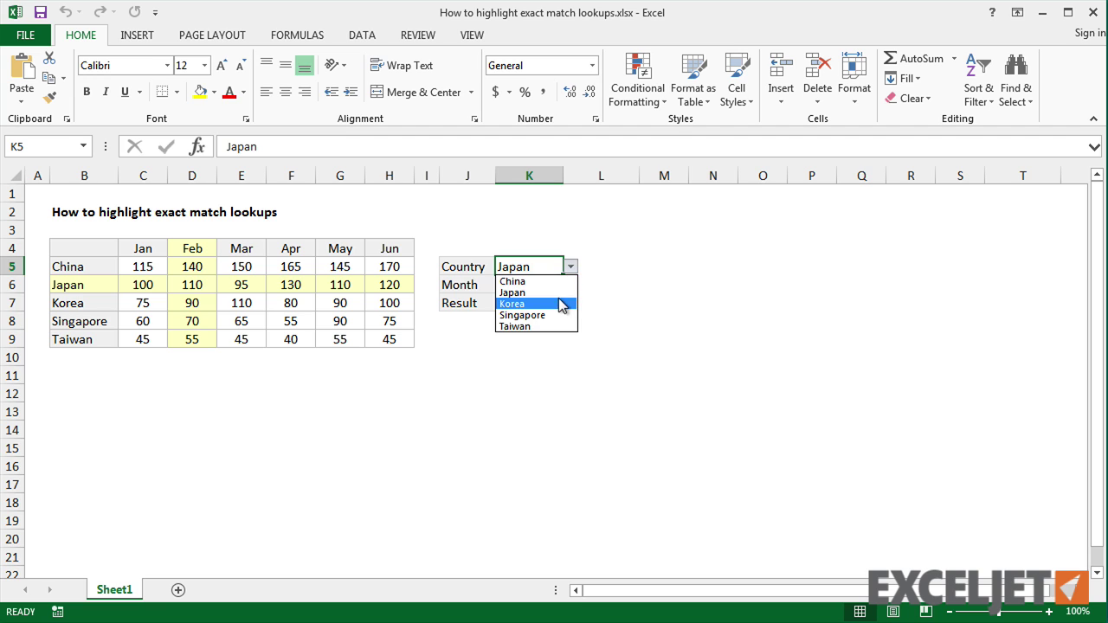
{"action": "left_click", "coordinate": [561, 304]}
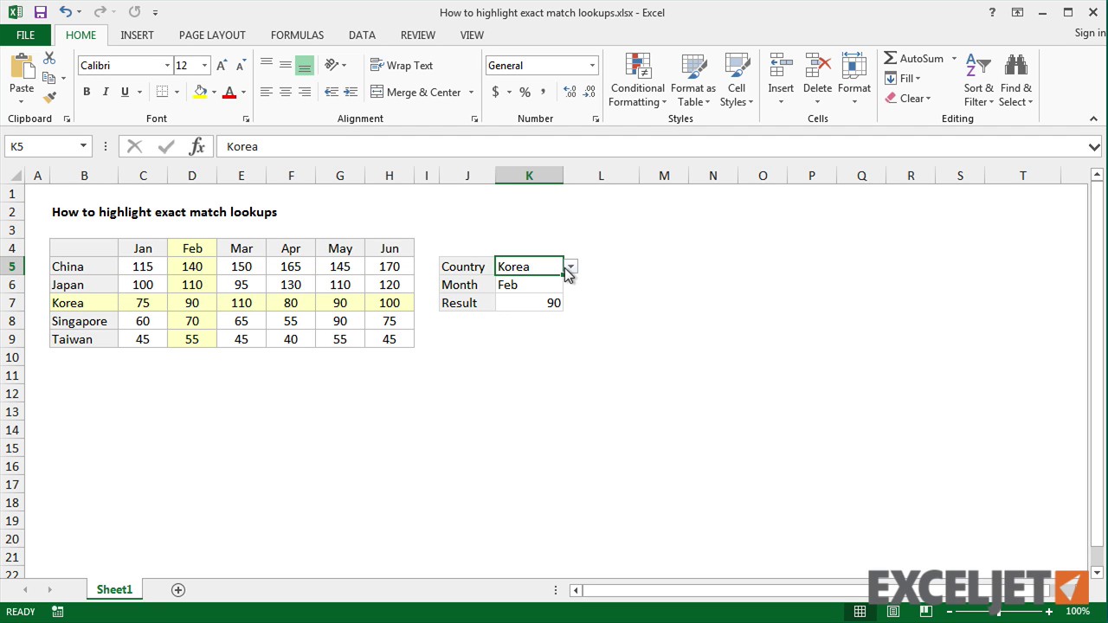
{"action": "left_click", "coordinate": [551, 286]}
{"action": "left_click", "coordinate": [571, 285]}
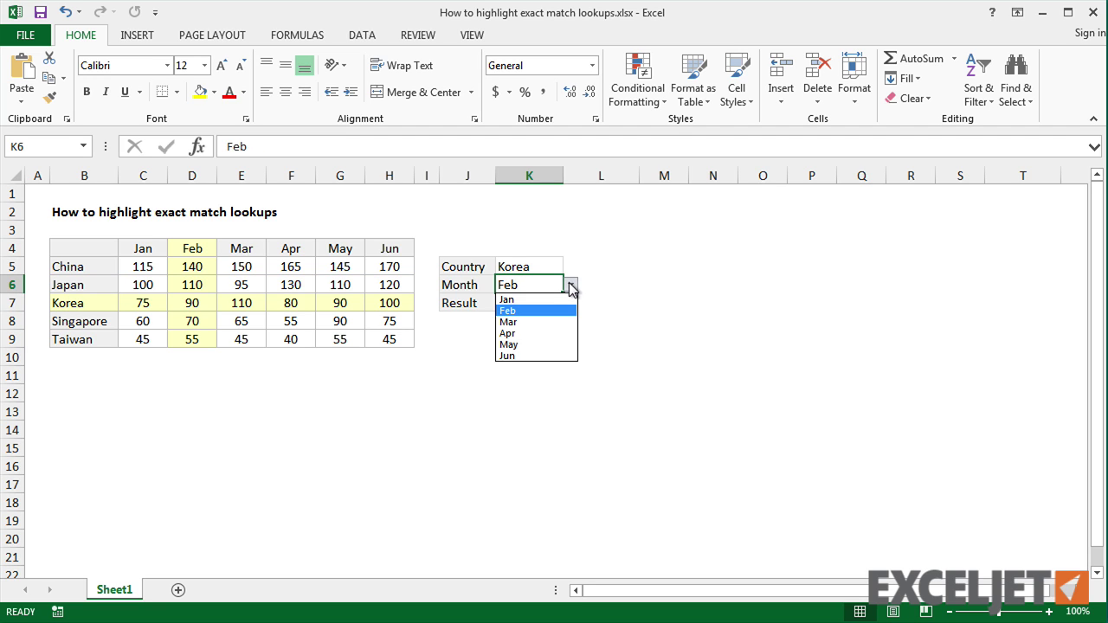
{"action": "left_click", "coordinate": [554, 317]}
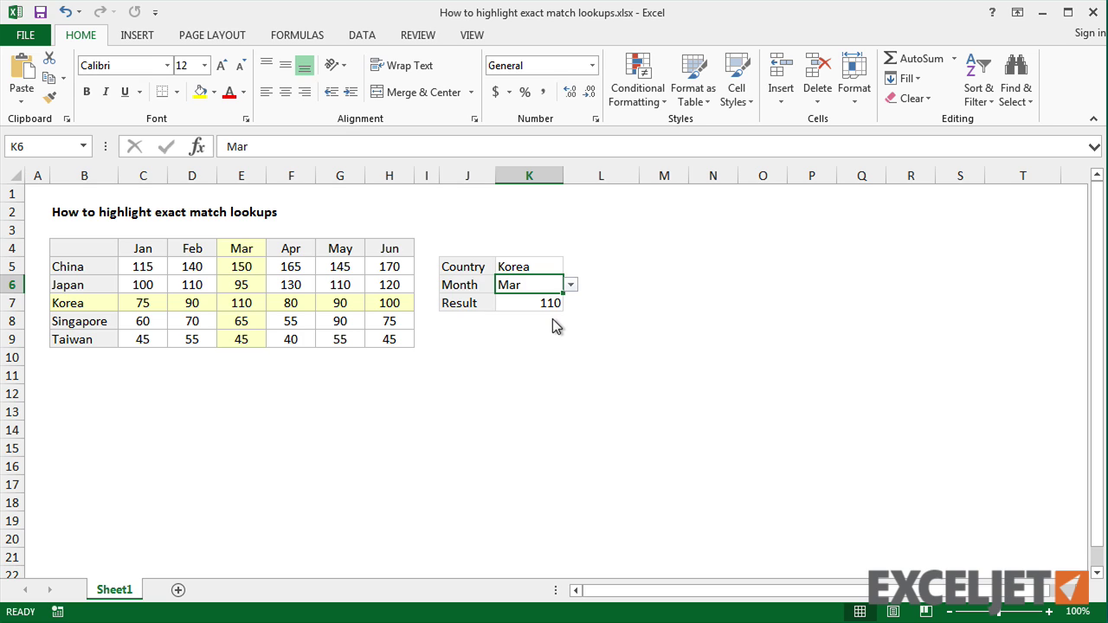
{"action": "left_click", "coordinate": [572, 286]}
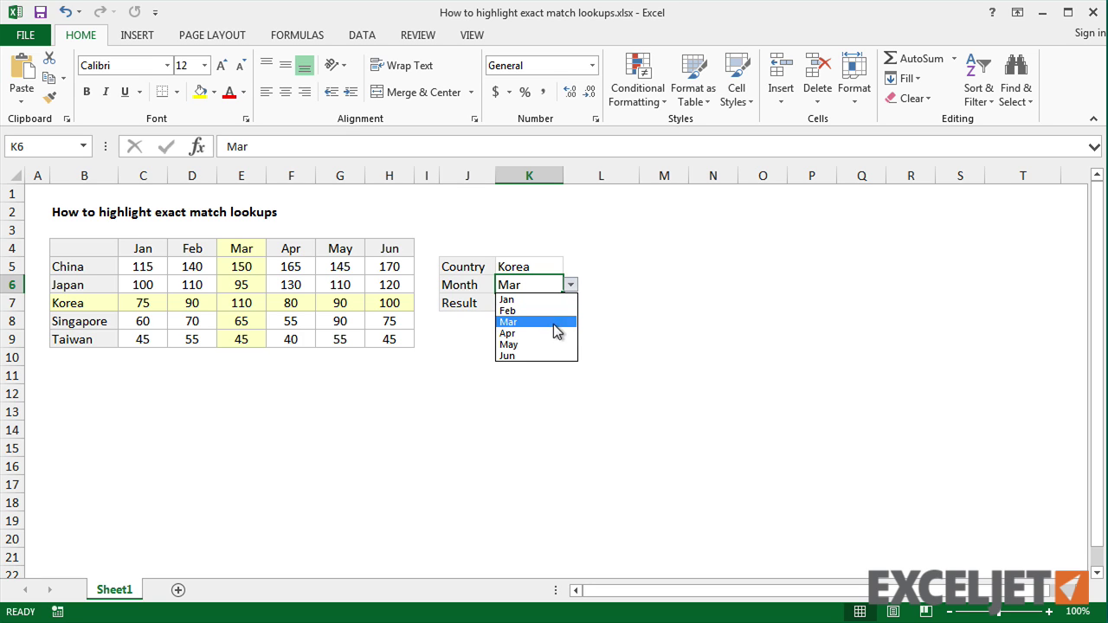
{"action": "left_click", "coordinate": [554, 334]}
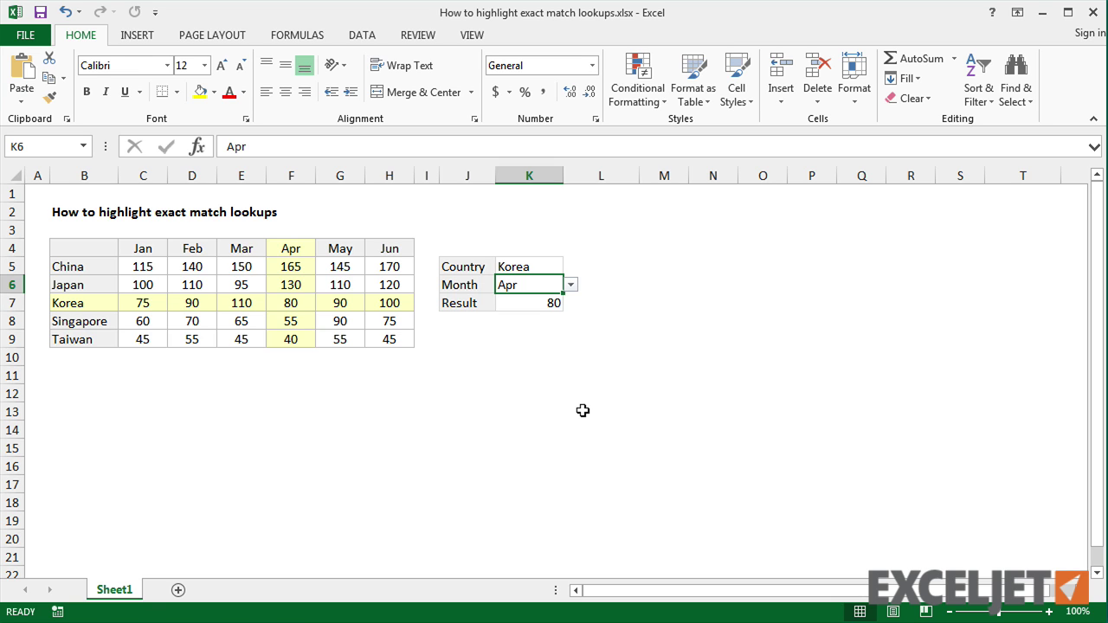
Clear all conditional formatting rules from the entire sheet
{"action": "left_click", "coordinate": [638, 88]}
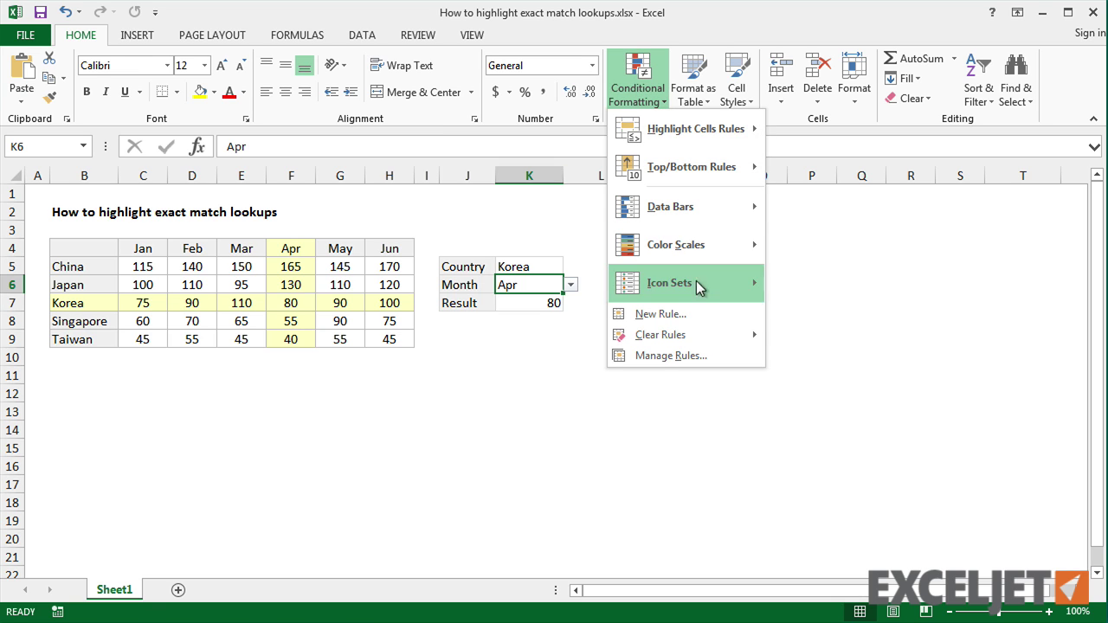
{"action": "mouse_move", "coordinate": [705, 334]}
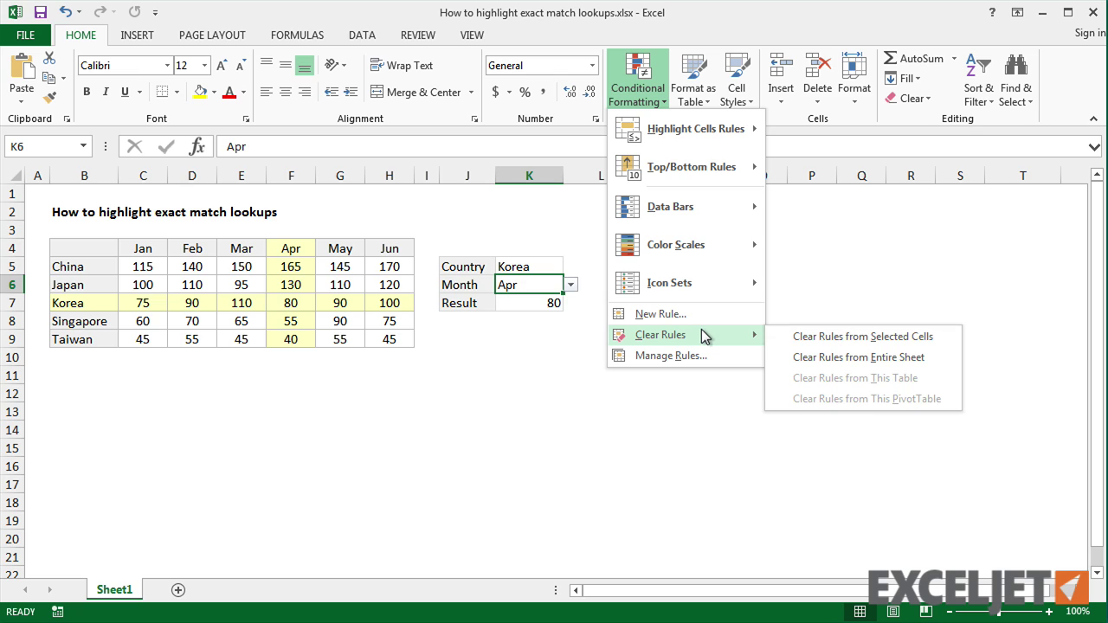
{"action": "left_click", "coordinate": [804, 357]}
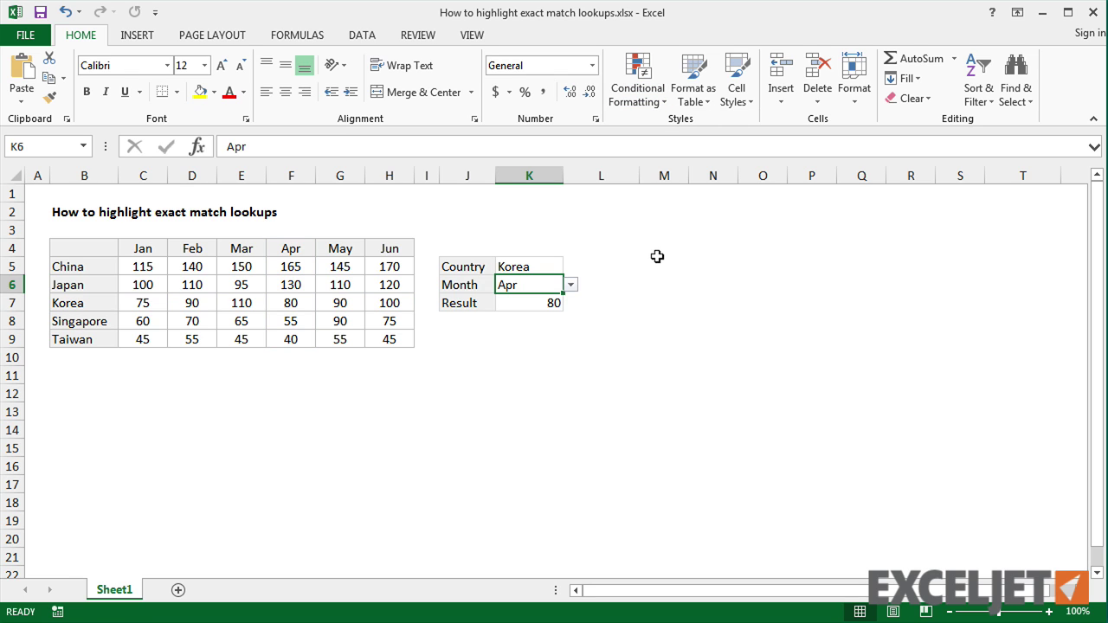
Apply light gray outline and inside borders to the blank range M4:S9
{"action": "left_click_drag", "start_coordinate": [657, 247], "coordinate": [951, 338]}
{"action": "key", "text": "ctrl+1"}
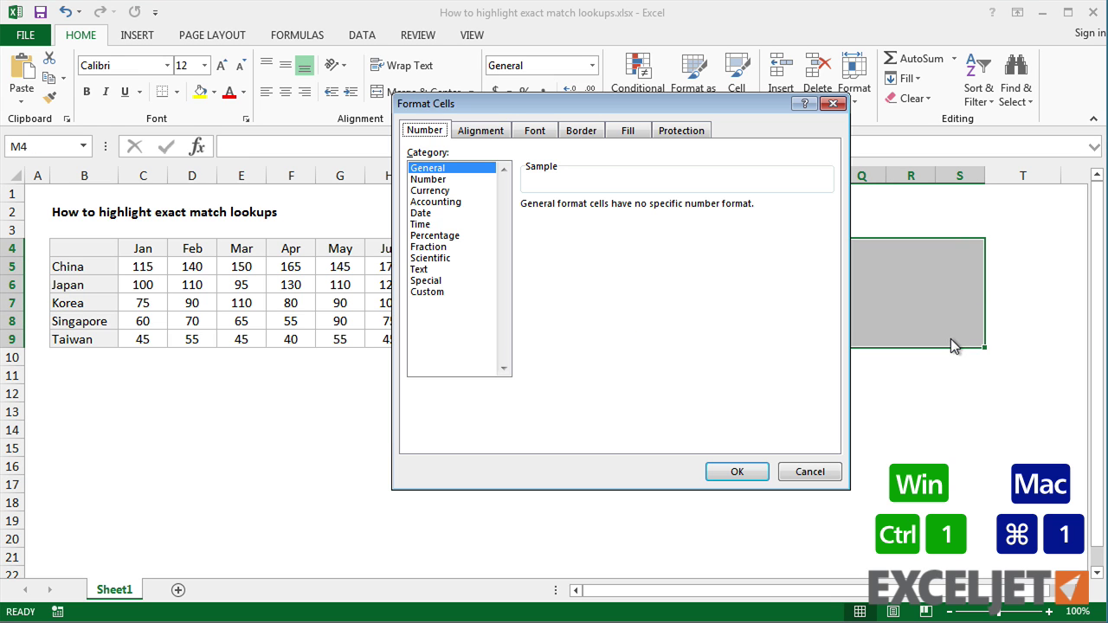
{"action": "left_click", "coordinate": [596, 132]}
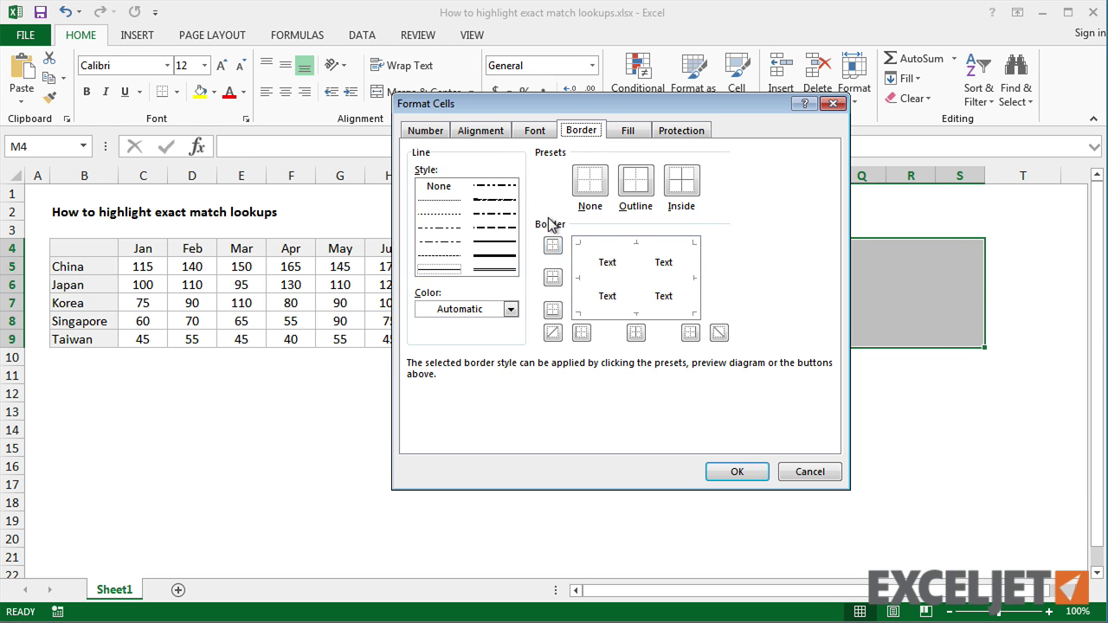
{"action": "left_click", "coordinate": [510, 309]}
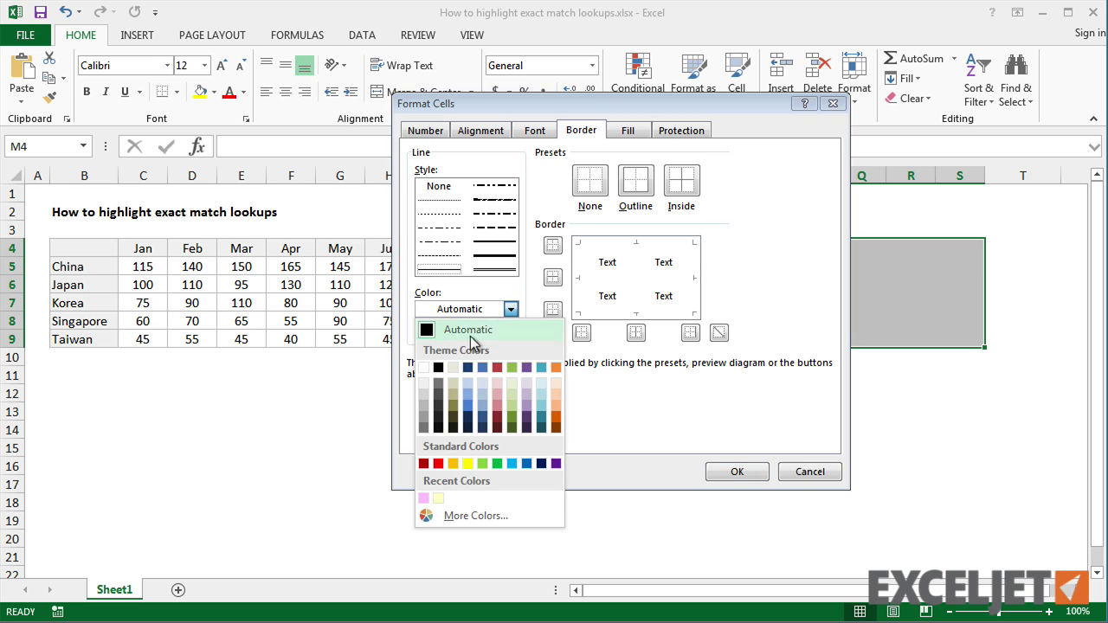
{"action": "left_click", "coordinate": [424, 392]}
{"action": "left_click", "coordinate": [640, 176]}
{"action": "left_click", "coordinate": [682, 180]}
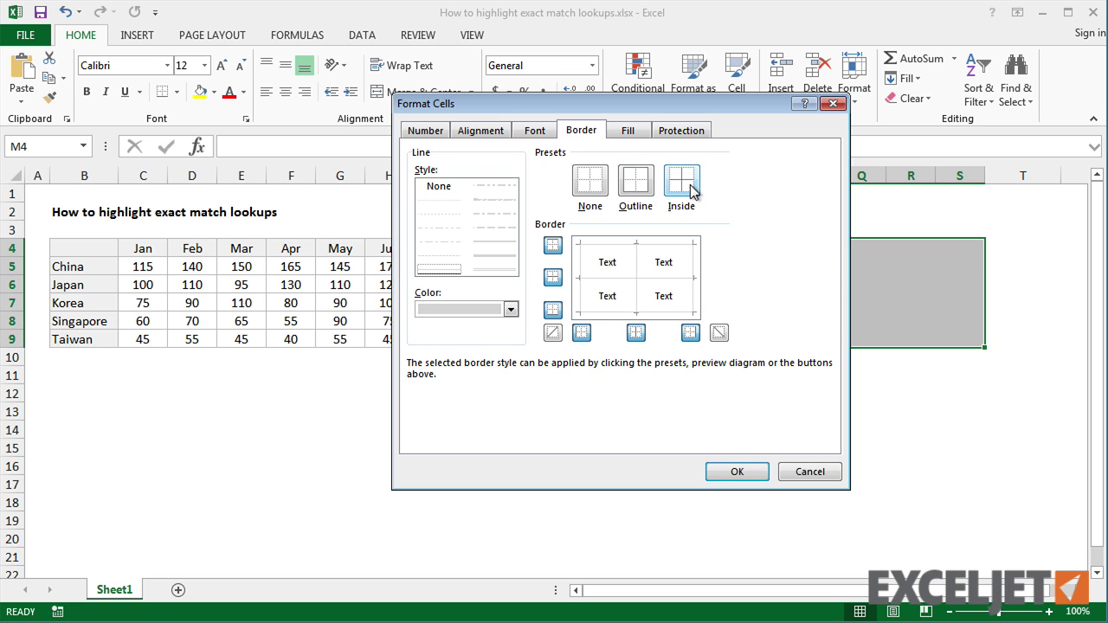
{"action": "left_click", "coordinate": [736, 471]}
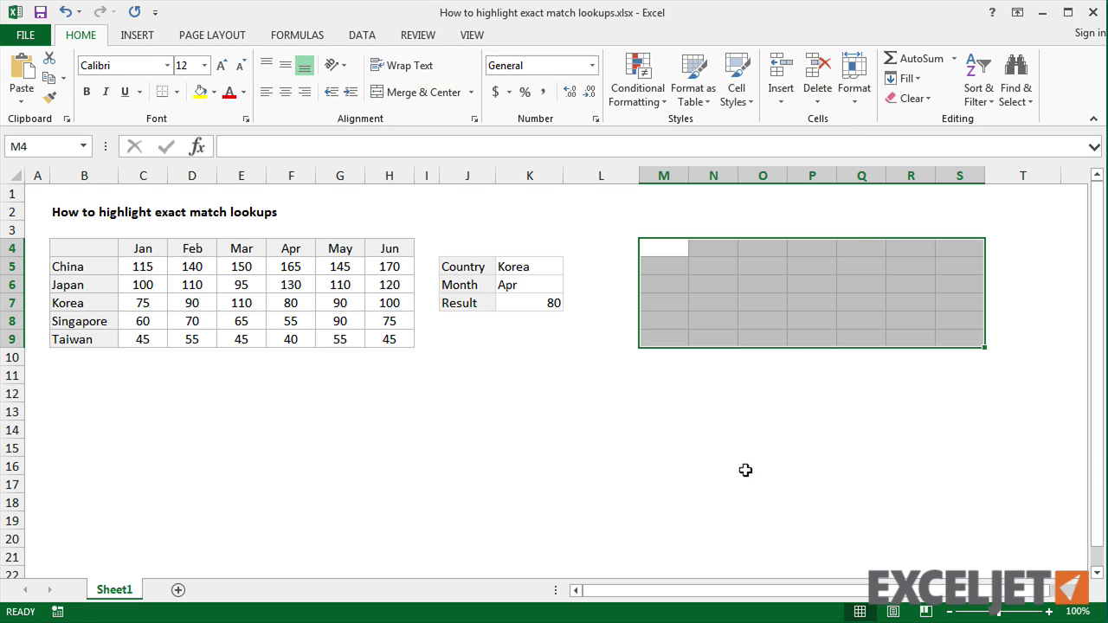
{"action": "left_click", "coordinate": [656, 372]}
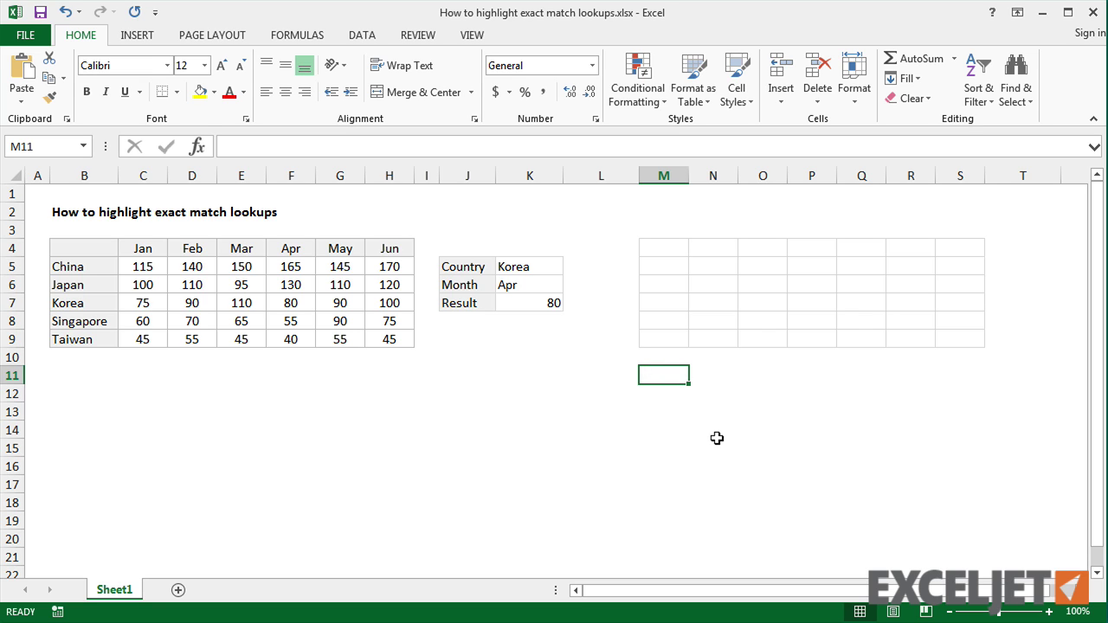
Enter the formula =$B4=$K$5 in cell M4 to test each row's country against the lookup country
{"action": "left_click", "coordinate": [656, 247]}
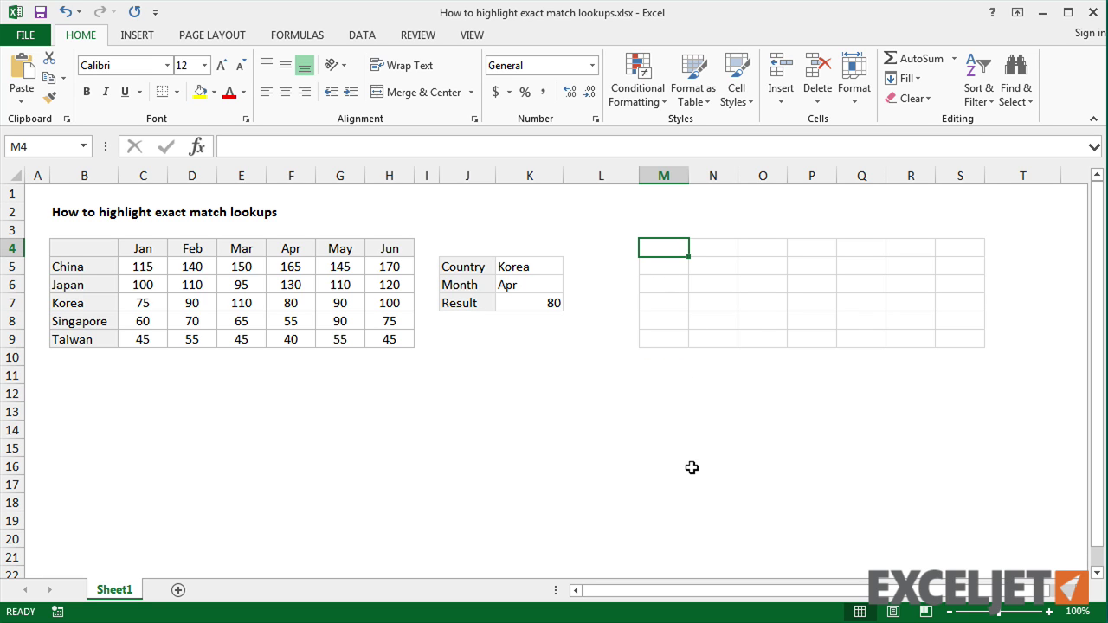
{"action": "type", "text": "="}
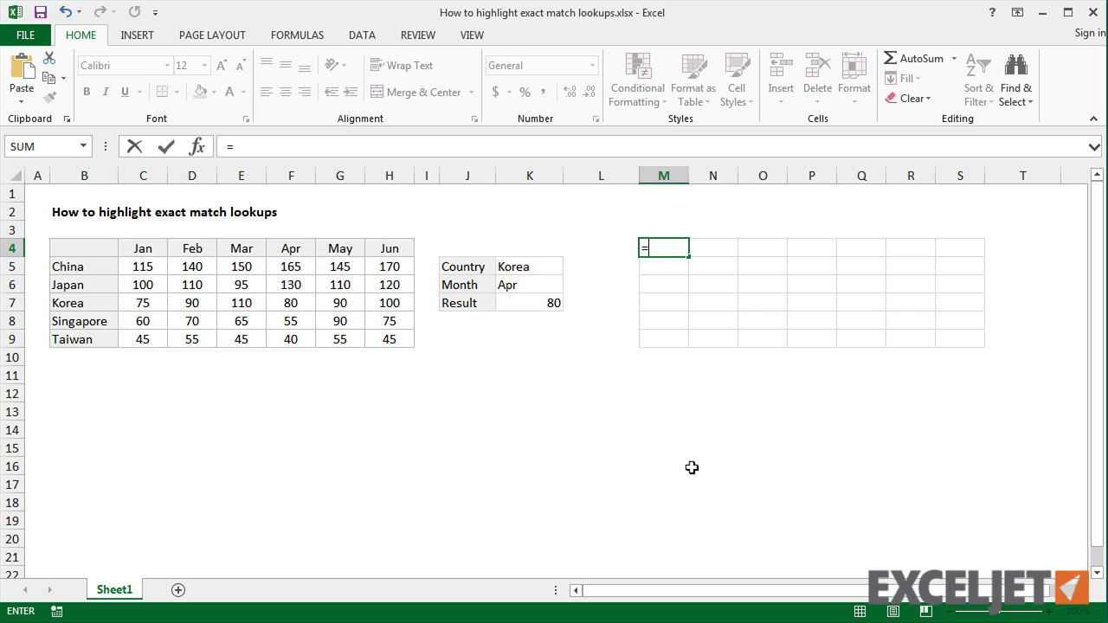
{"action": "type", "text": "B4"}
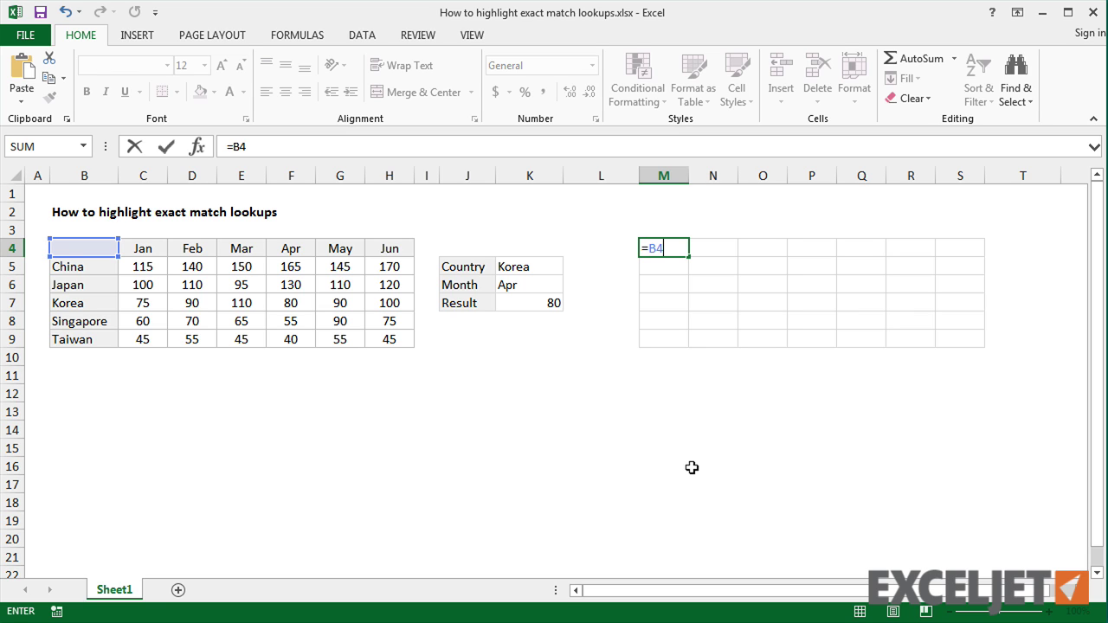
{"action": "type", "text": "=K5"}
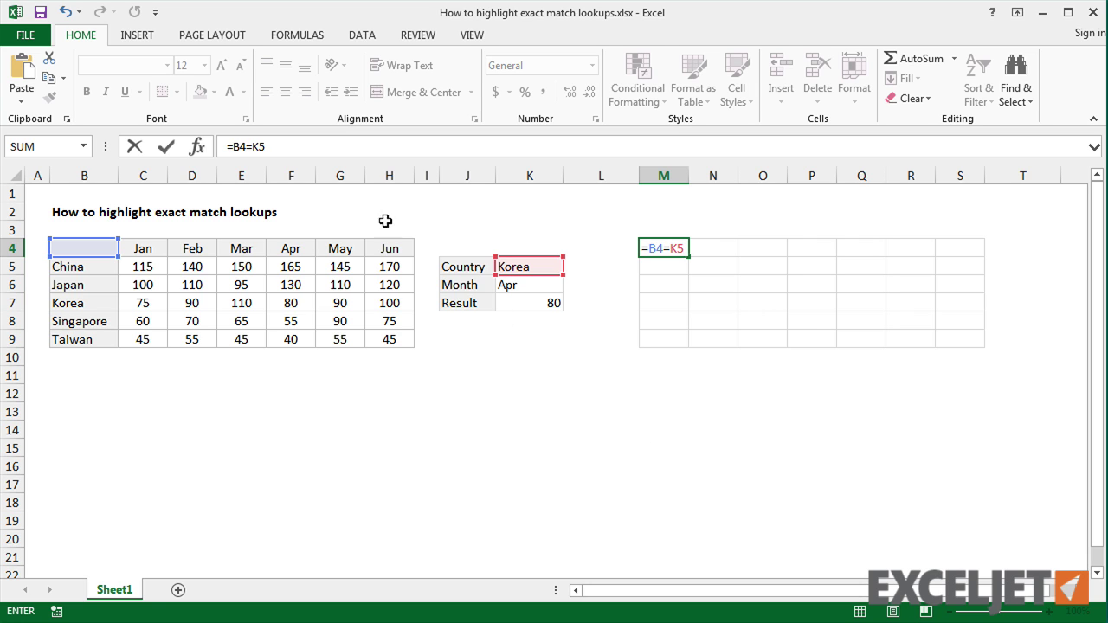
{"action": "left_click", "coordinate": [289, 147]}
{"action": "key", "text": "F4"}
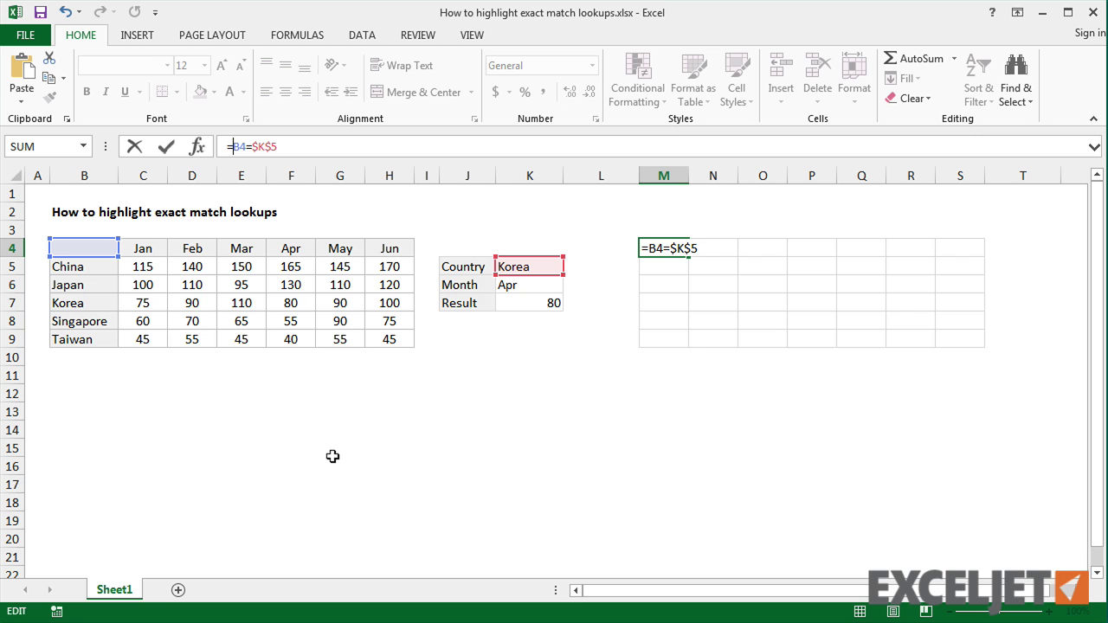
{"action": "key", "text": "F4"}
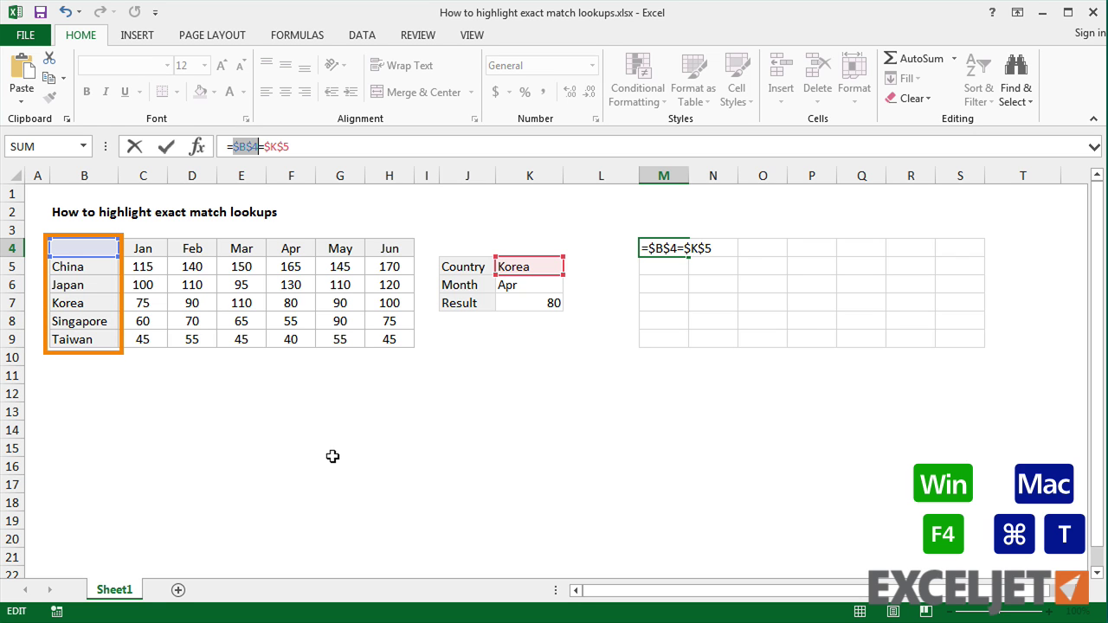
{"action": "key", "text": "F4"}
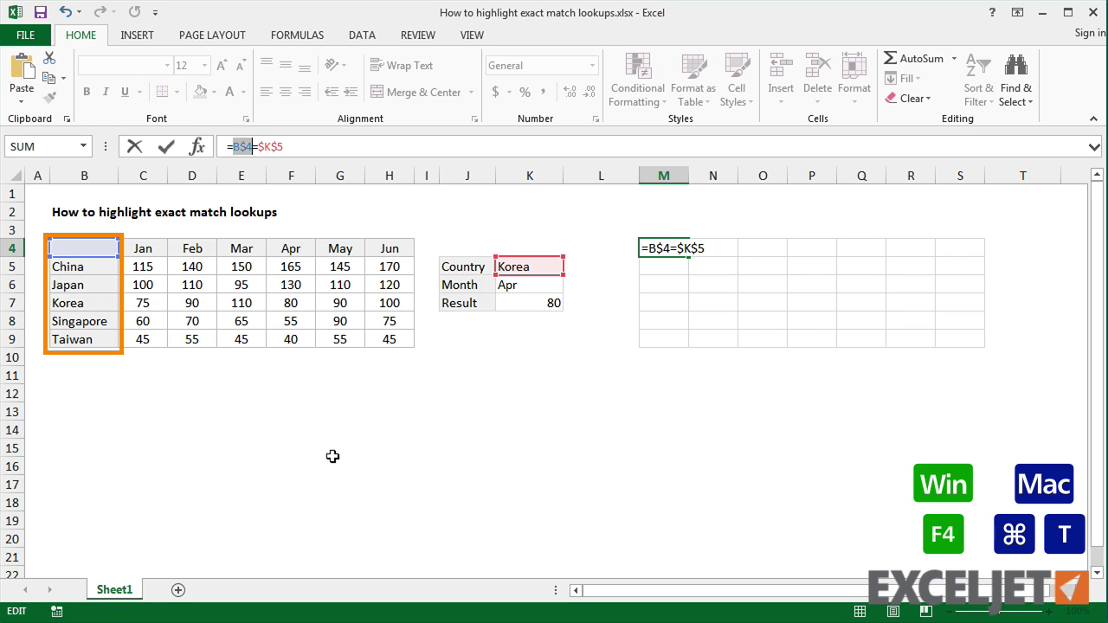
{"action": "key", "text": "F4"}
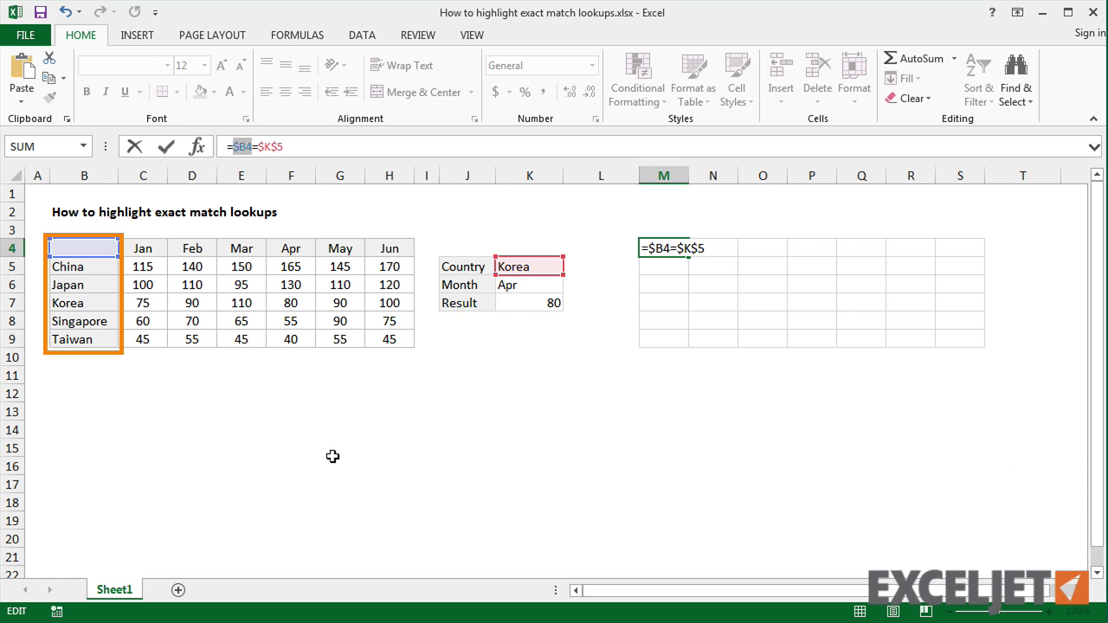
{"action": "key", "text": "Return"}
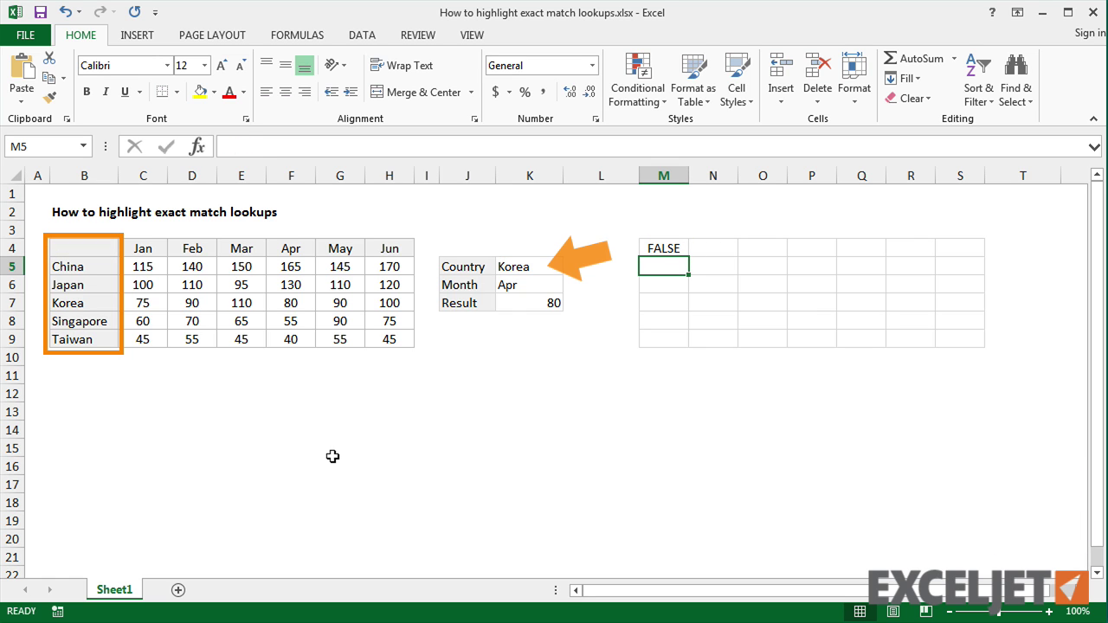
Copy the formula in M4 across and down to fill the bordered range M4:S9
{"action": "left_click", "coordinate": [667, 250]}
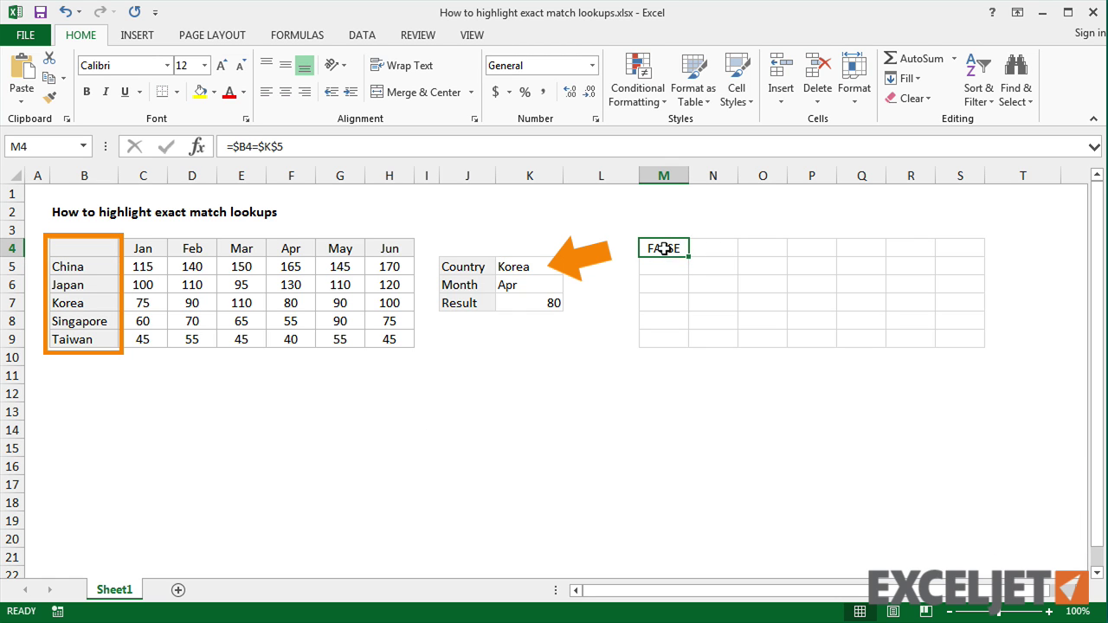
{"action": "left_click_drag", "start_coordinate": [689, 258], "coordinate": [980, 359]}
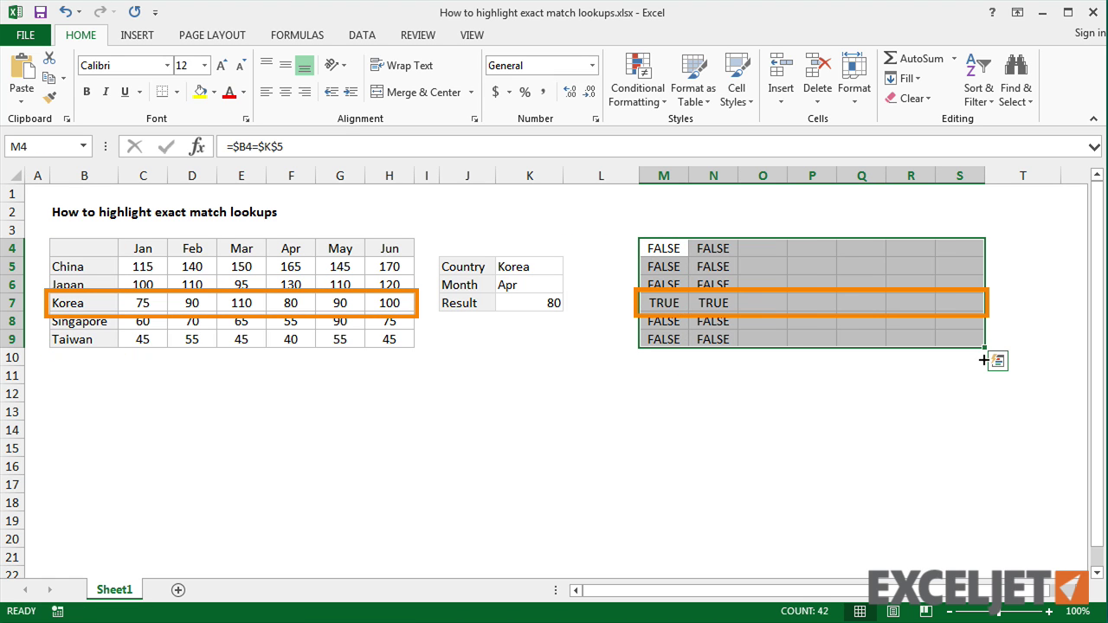
{"action": "left_click", "coordinate": [672, 377]}
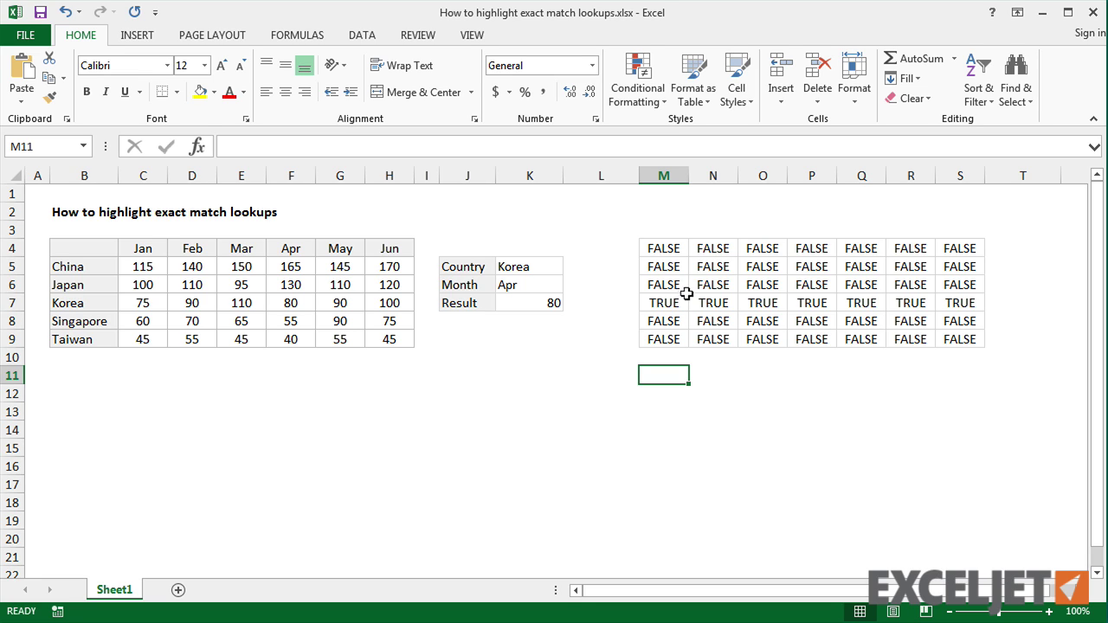
Change the formula in M4 to =OR($B4=$K$5,B$4=$K$6) so it also tests each column's month against the lookup month
{"action": "left_click", "coordinate": [663, 249]}
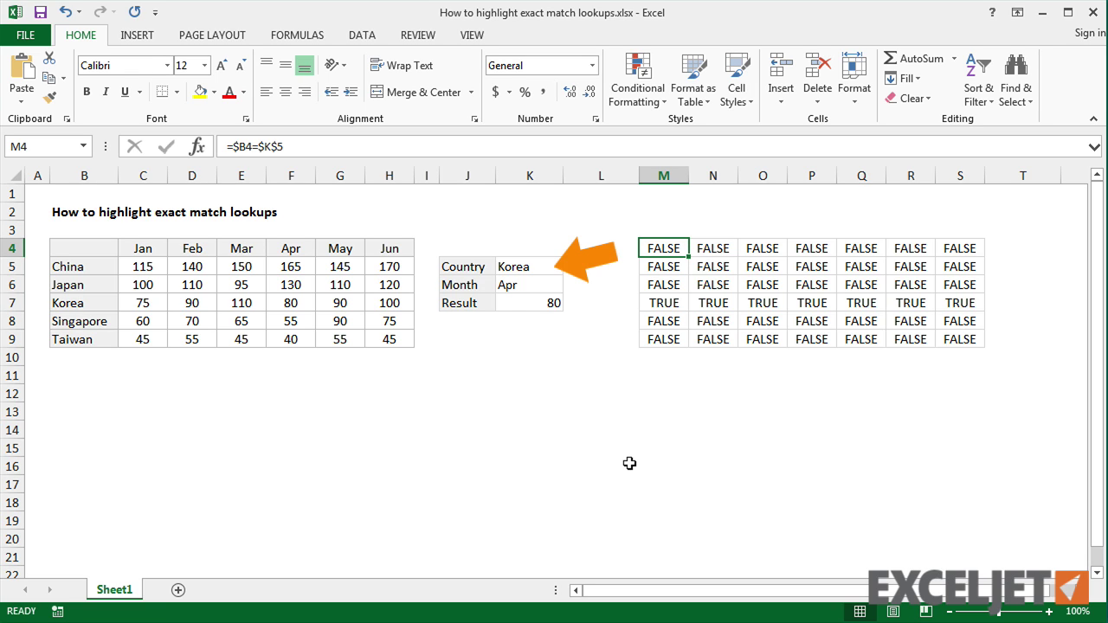
{"action": "left_click", "coordinate": [229, 146]}
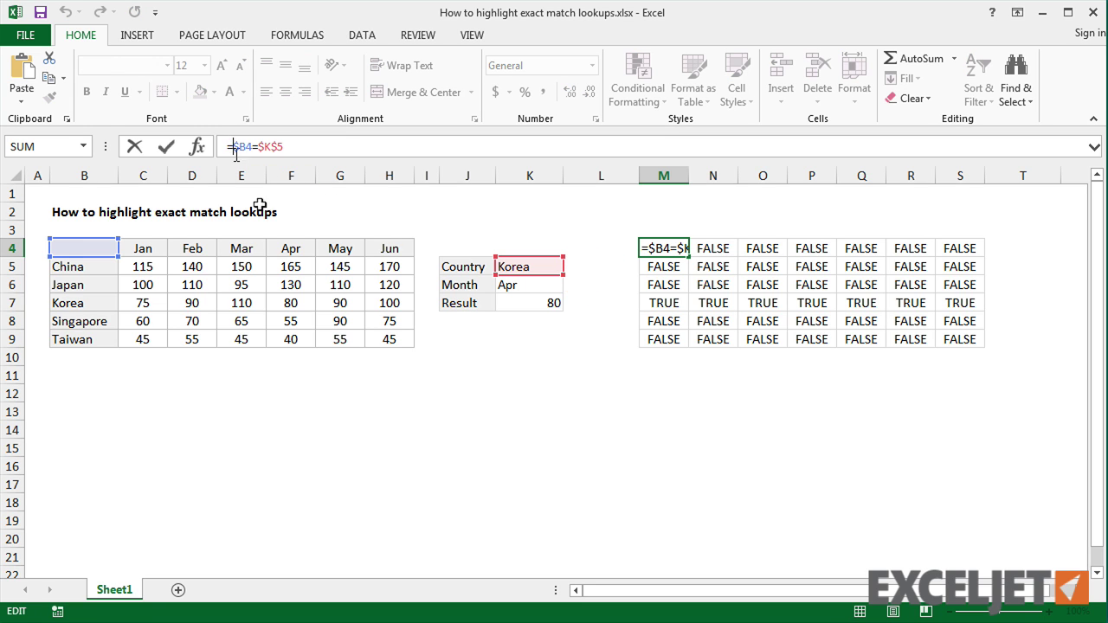
{"action": "type", "text": "OR("}
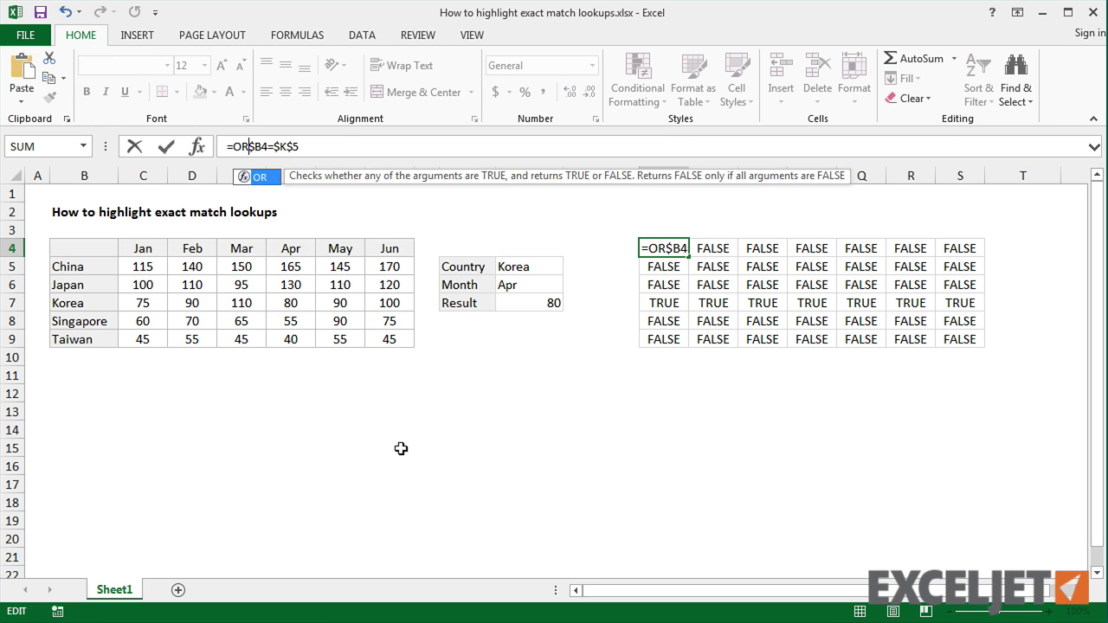
{"action": "left_click", "coordinate": [326, 146]}
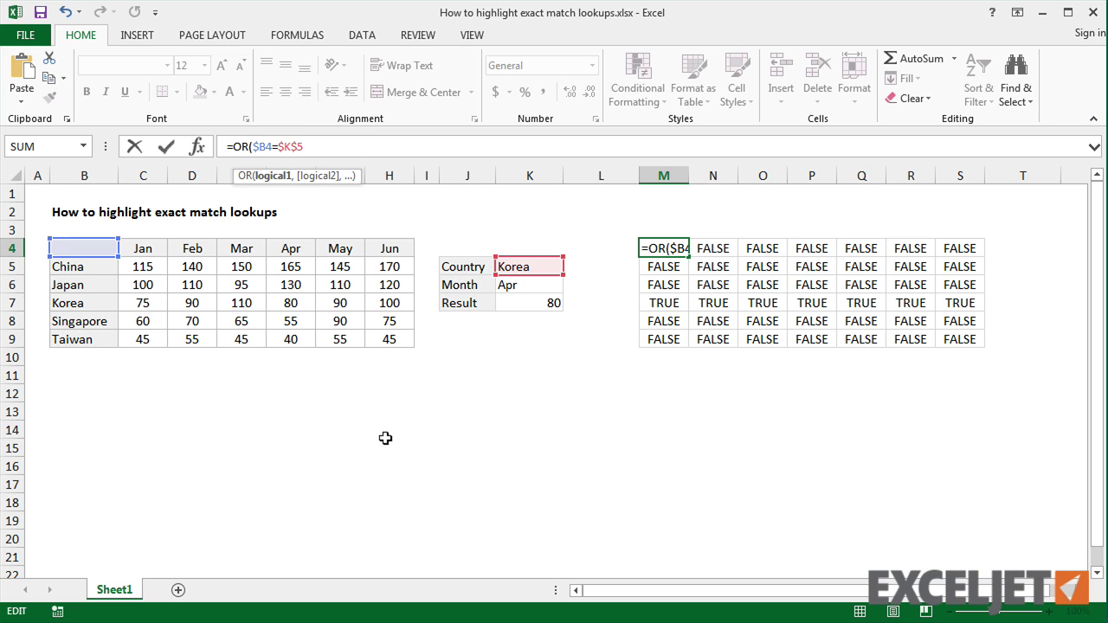
{"action": "type", "text": ","}
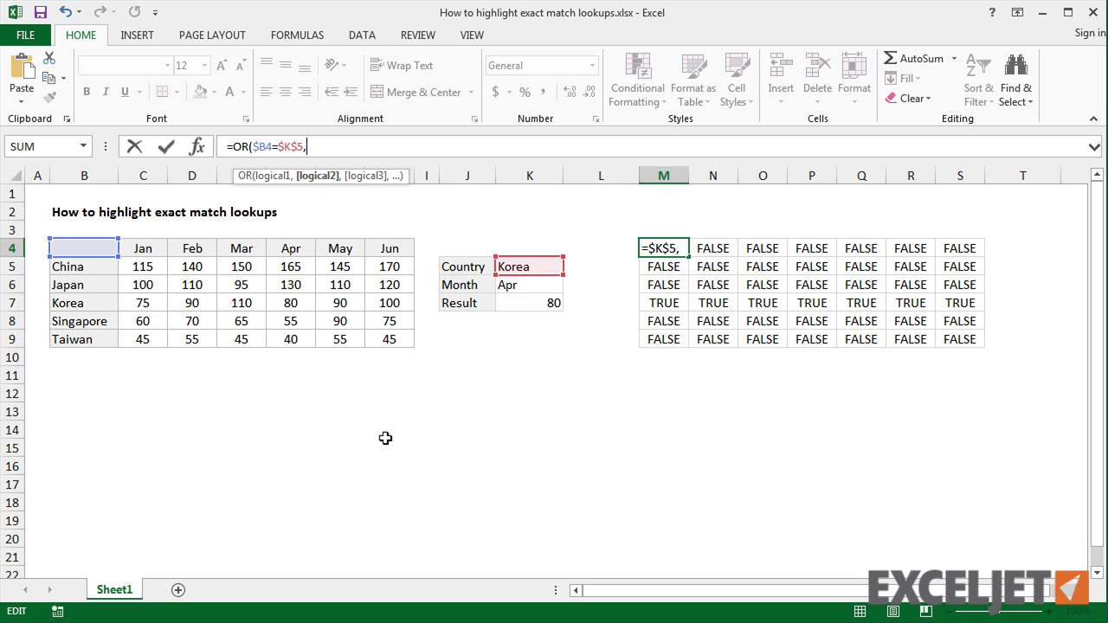
{"action": "type", "text": "B4="}
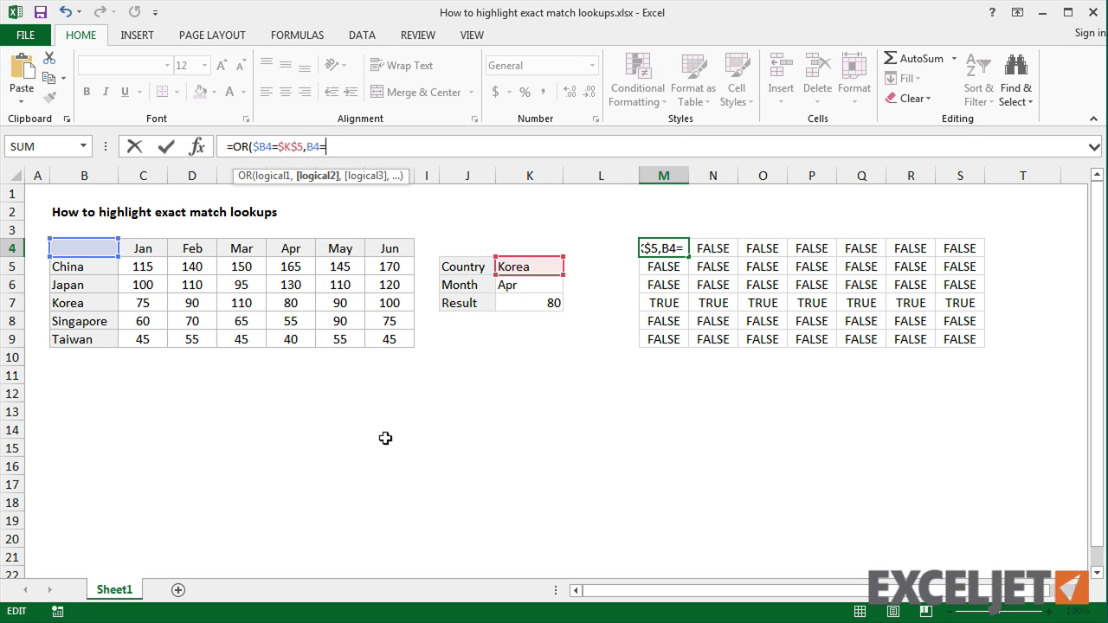
{"action": "type", "text": "K6"}
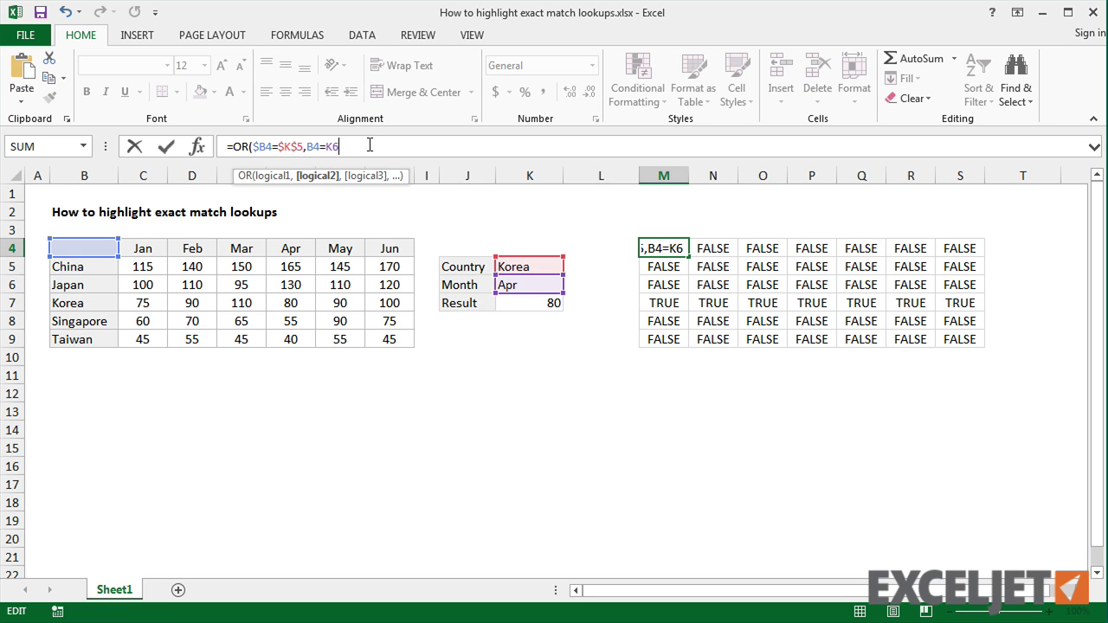
{"action": "key", "text": "F4"}
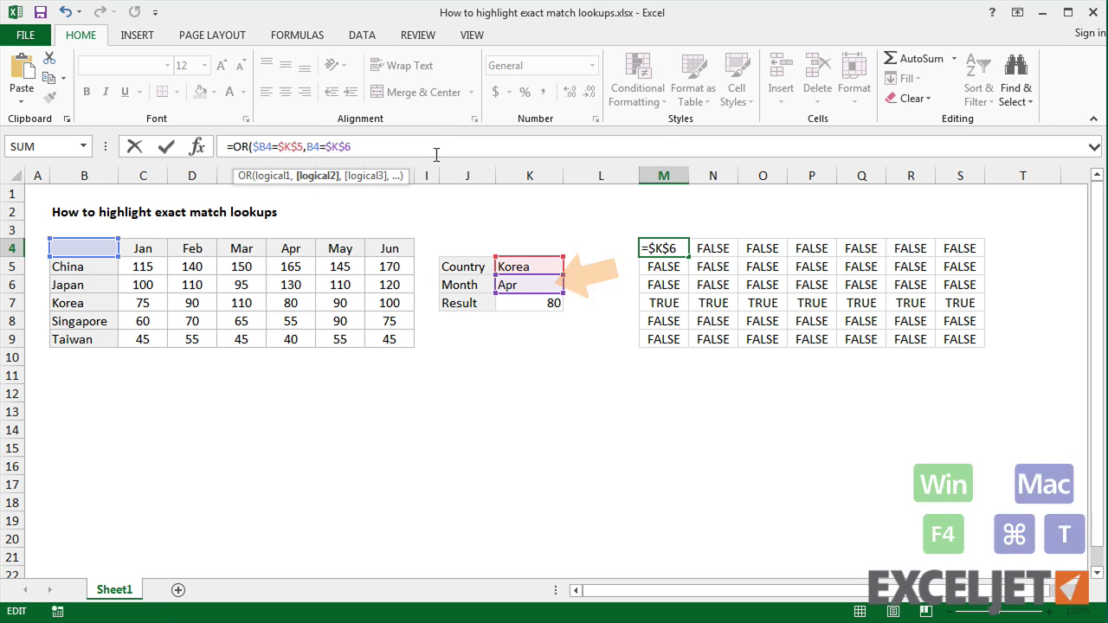
{"action": "key", "text": "F4"}
{"action": "key", "text": "F4"}
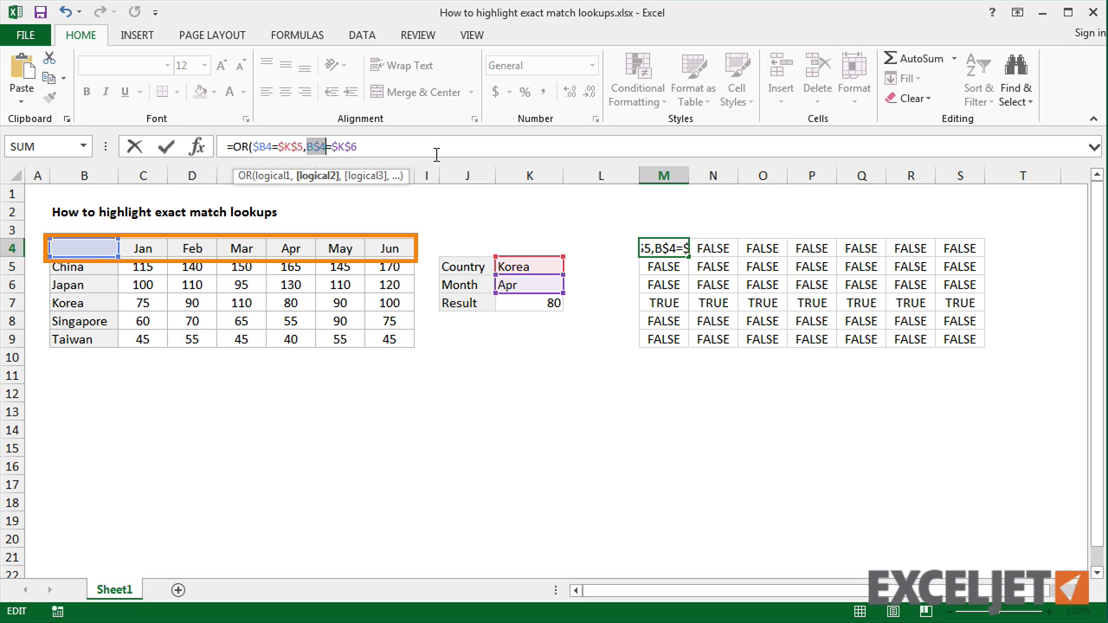
{"action": "key", "text": "Return"}
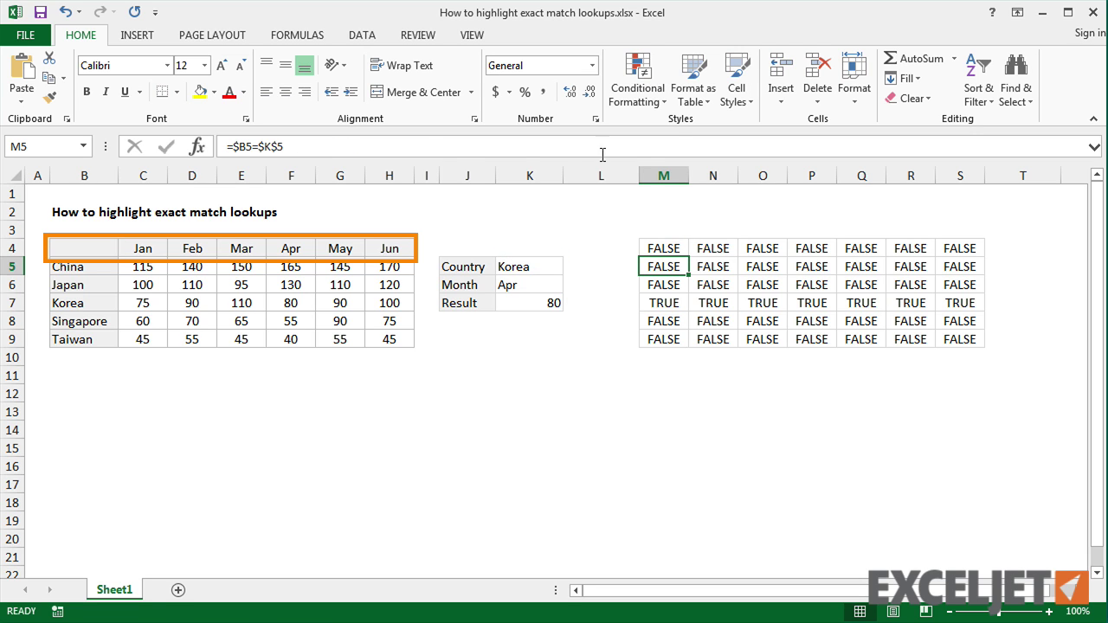
Copy the OR formula from M4 across and down over the test range M4:S9
{"action": "left_click", "coordinate": [680, 250]}
{"action": "left_click_drag", "start_coordinate": [691, 259], "coordinate": [987, 352]}
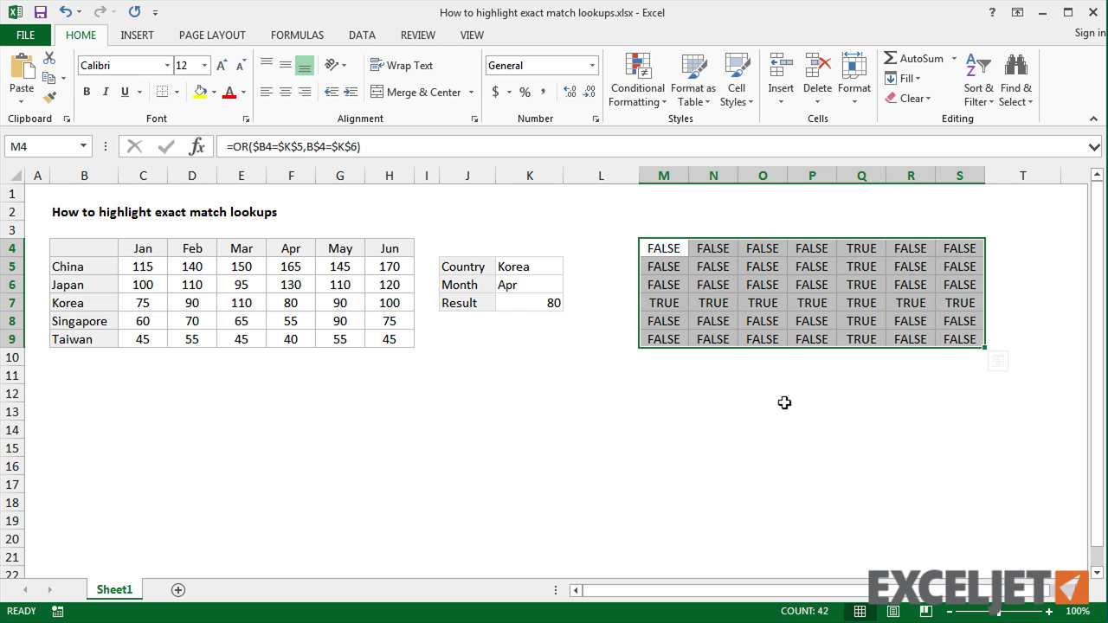
{"action": "left_click", "coordinate": [672, 373]}
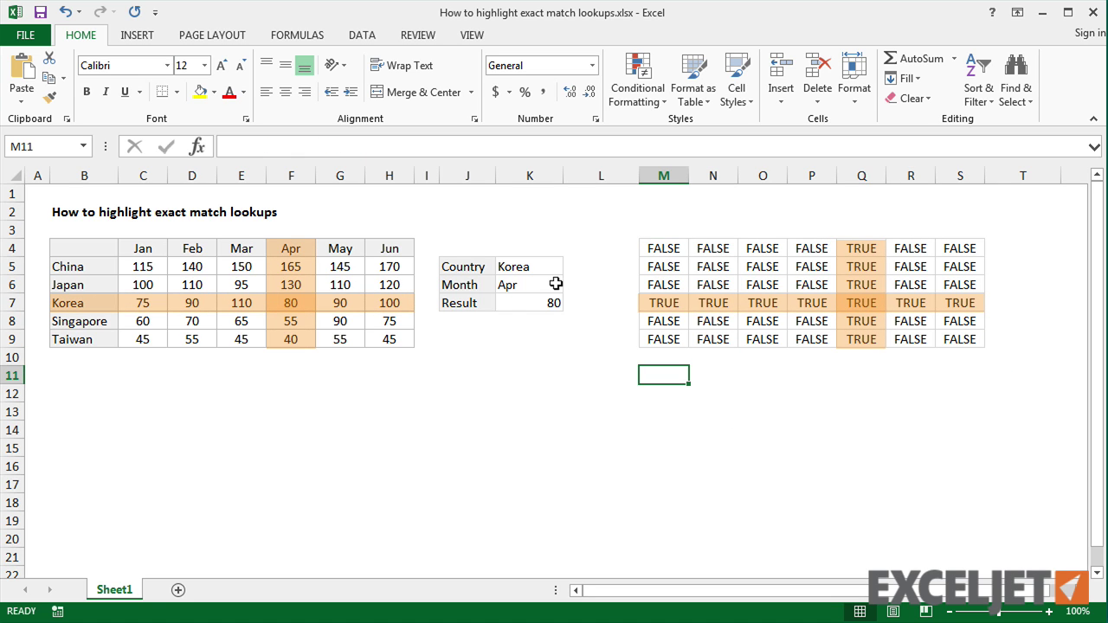
Test the dummy formulas by switching the lookup country in K5 to Japan and back to Korea
{"action": "left_click", "coordinate": [563, 269]}
{"action": "left_click", "coordinate": [572, 270]}
{"action": "left_click", "coordinate": [557, 293]}
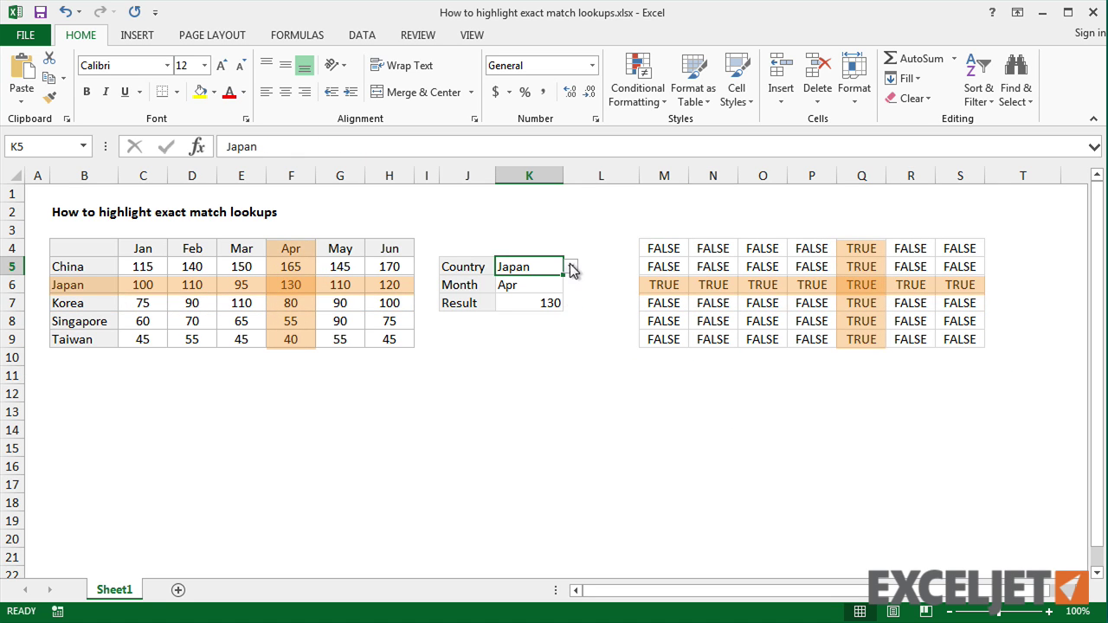
{"action": "left_click", "coordinate": [572, 267]}
{"action": "left_click", "coordinate": [562, 304]}
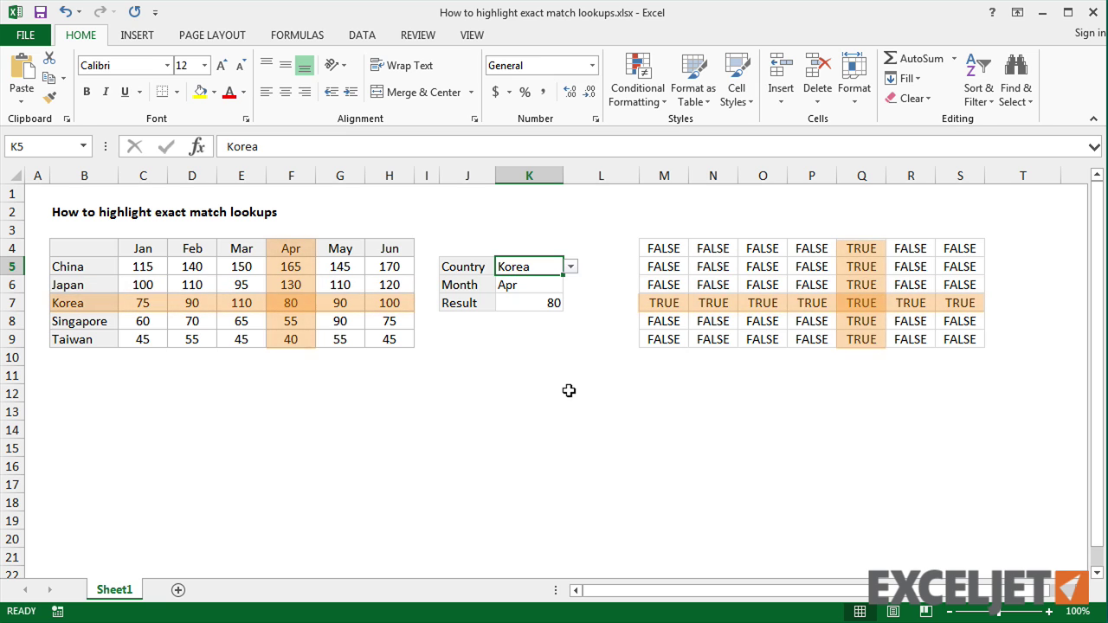
Test the dummy formulas by switching the lookup month in K6 to another month and back to Apr
{"action": "left_click", "coordinate": [540, 287]}
{"action": "left_click", "coordinate": [571, 287]}
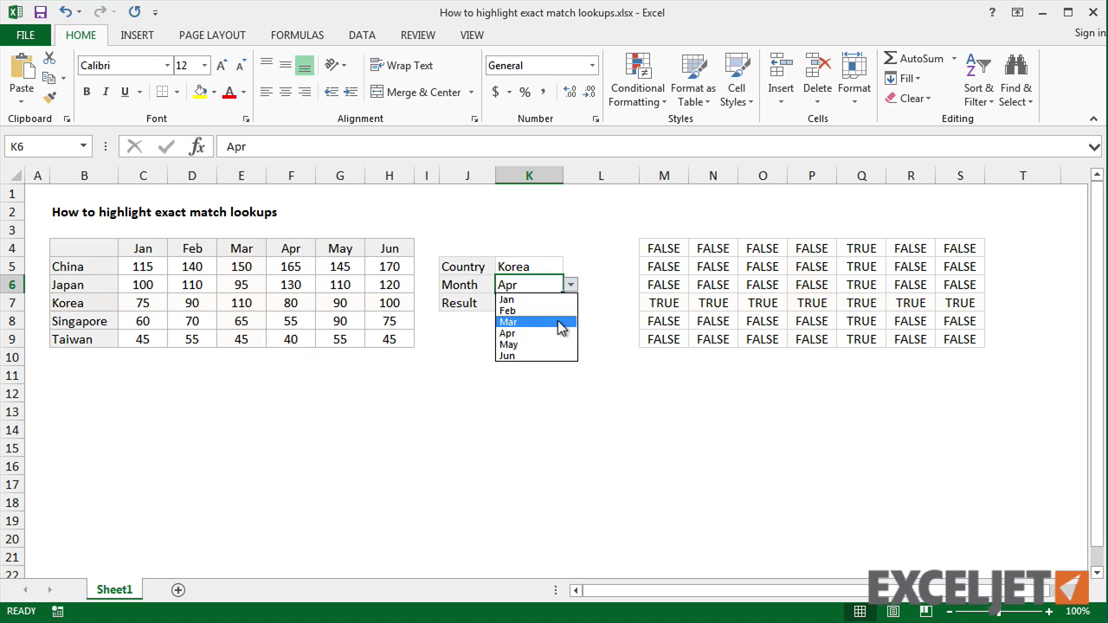
{"action": "key", "text": "Up"}
{"action": "key", "text": "Return"}
{"action": "left_click", "coordinate": [572, 287]}
{"action": "left_click", "coordinate": [554, 330]}
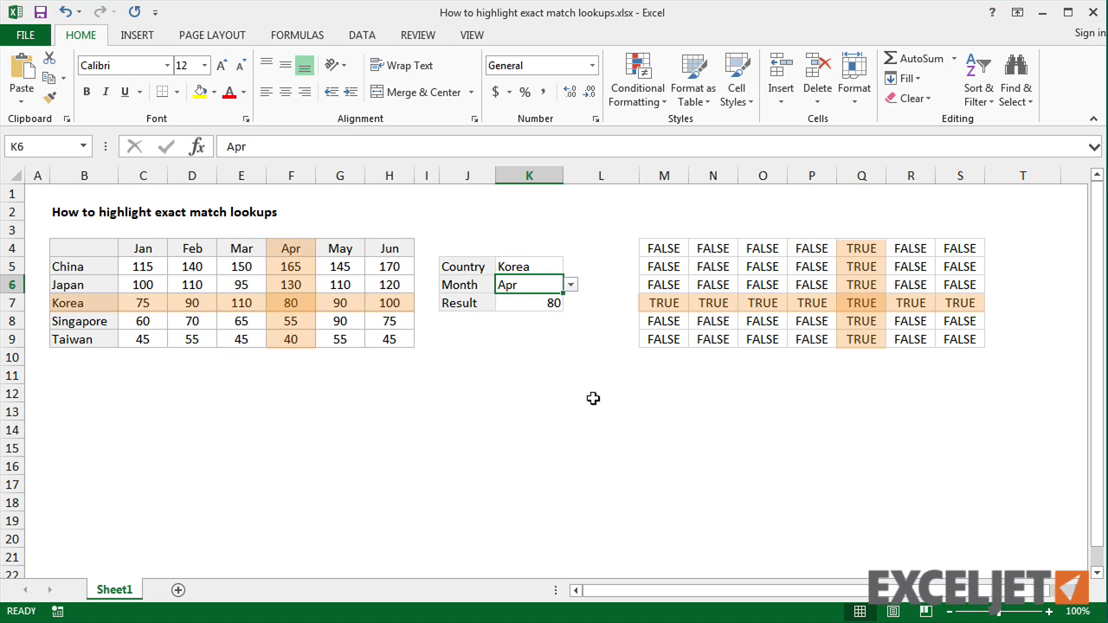
Copy the text of the OR formula in M4 to the clipboard, leaving the cell's content as it is
{"action": "left_click", "coordinate": [665, 249]}
{"action": "left_click_drag", "start_coordinate": [362, 147], "coordinate": [189, 152]}
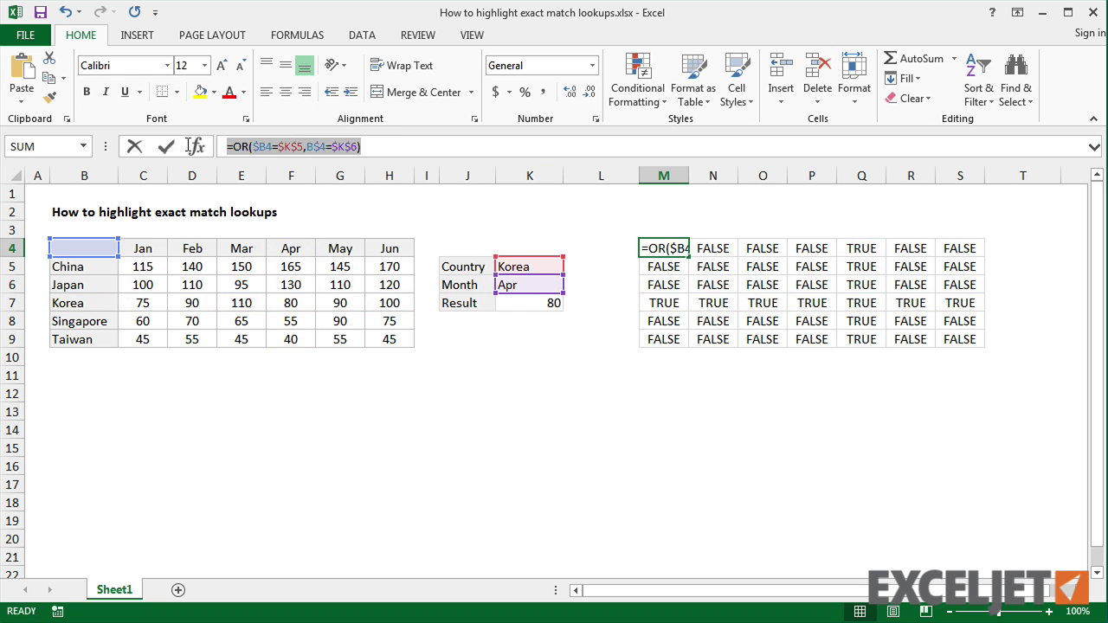
{"action": "key", "text": "ctrl+c"}
{"action": "key", "text": "Escape"}
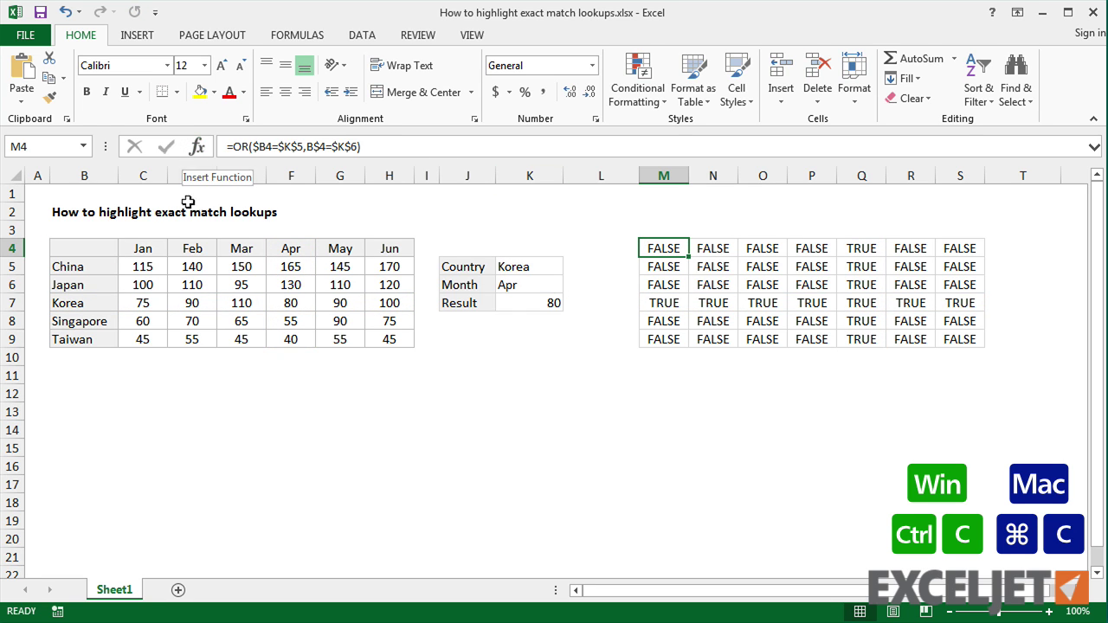
Start a formula-based conditional formatting rule for B4:H9 using the copied formula =OR($B4=$K$5,B$4=$K$6)
{"action": "left_click_drag", "start_coordinate": [99, 251], "coordinate": [389, 335]}
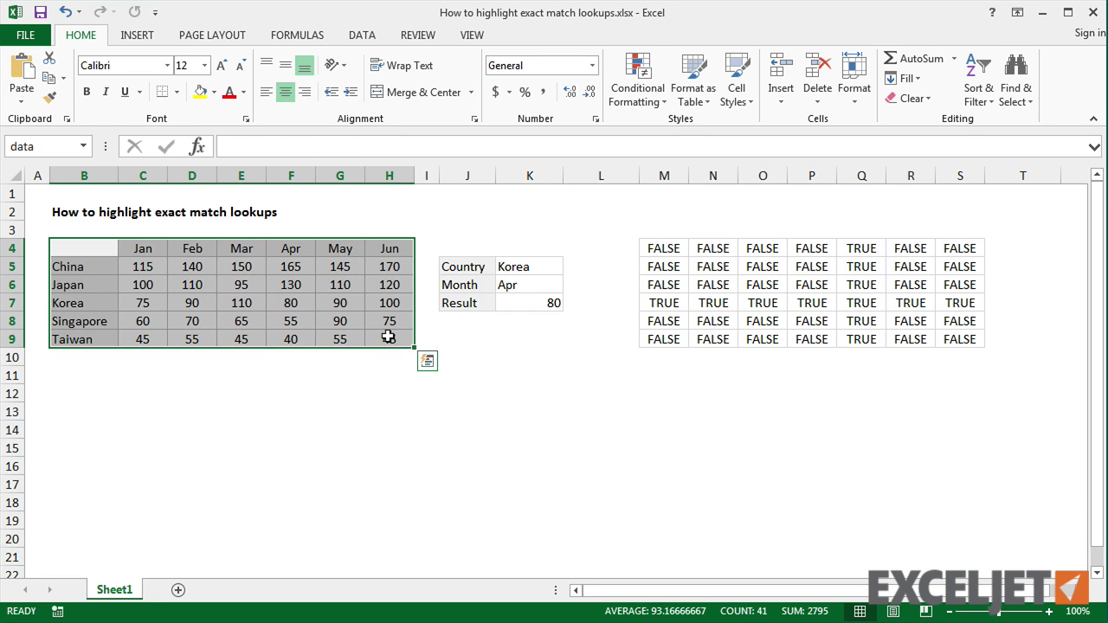
{"action": "left_click", "coordinate": [637, 92]}
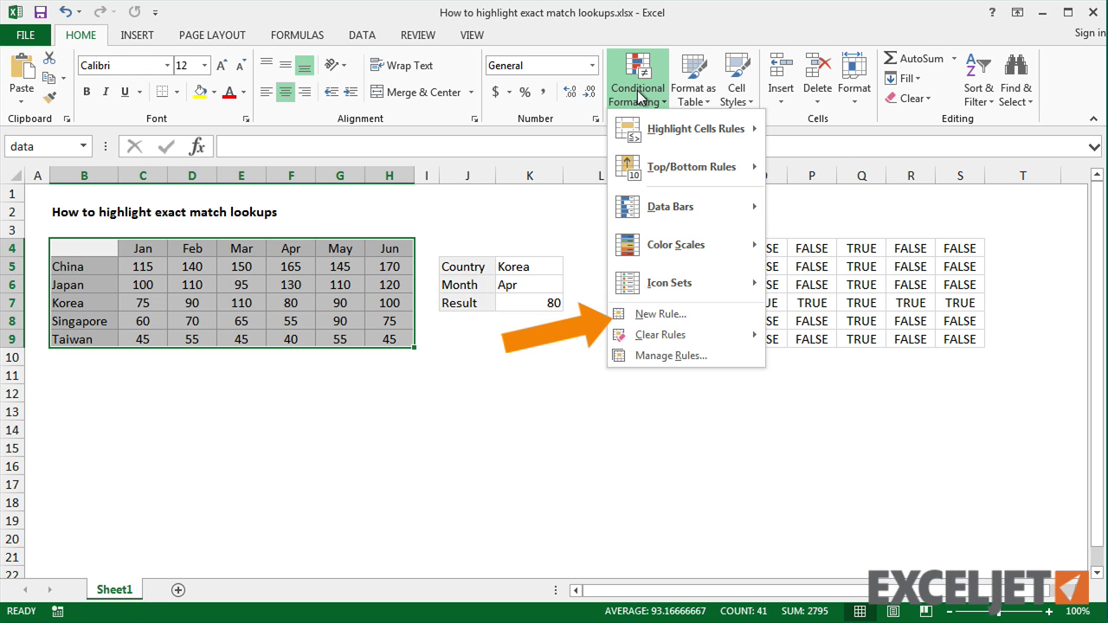
{"action": "left_click", "coordinate": [663, 313]}
{"action": "left_click", "coordinate": [631, 283]}
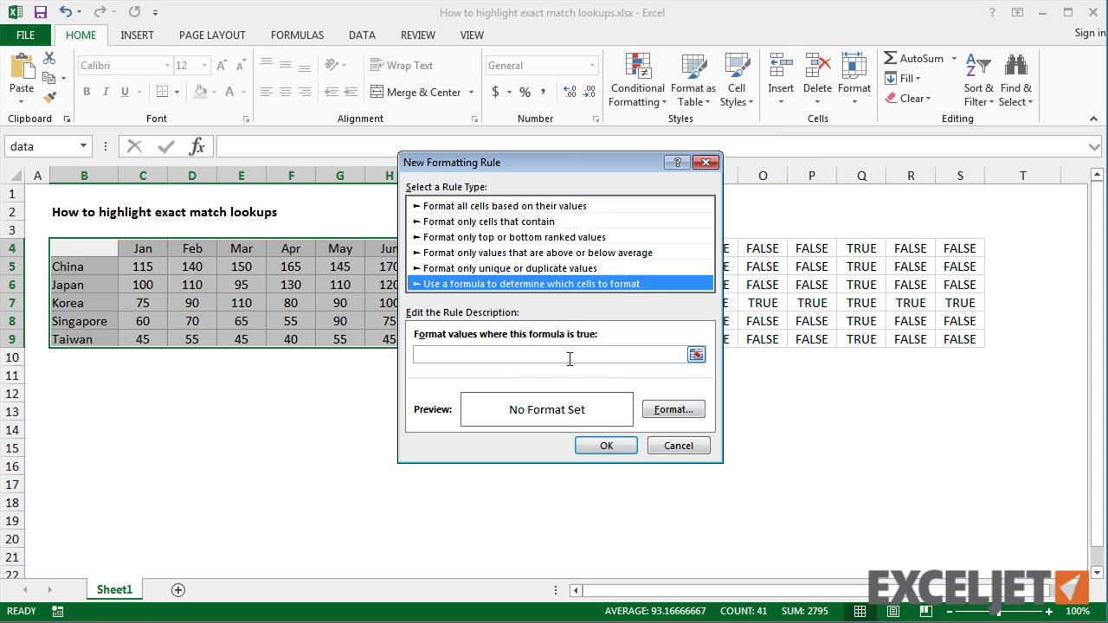
{"action": "left_click", "coordinate": [569, 355]}
{"action": "key", "text": "ctrl+v"}
Give the OR rule a custom pale yellow fill and apply it to the data table
{"action": "left_click", "coordinate": [656, 407]}
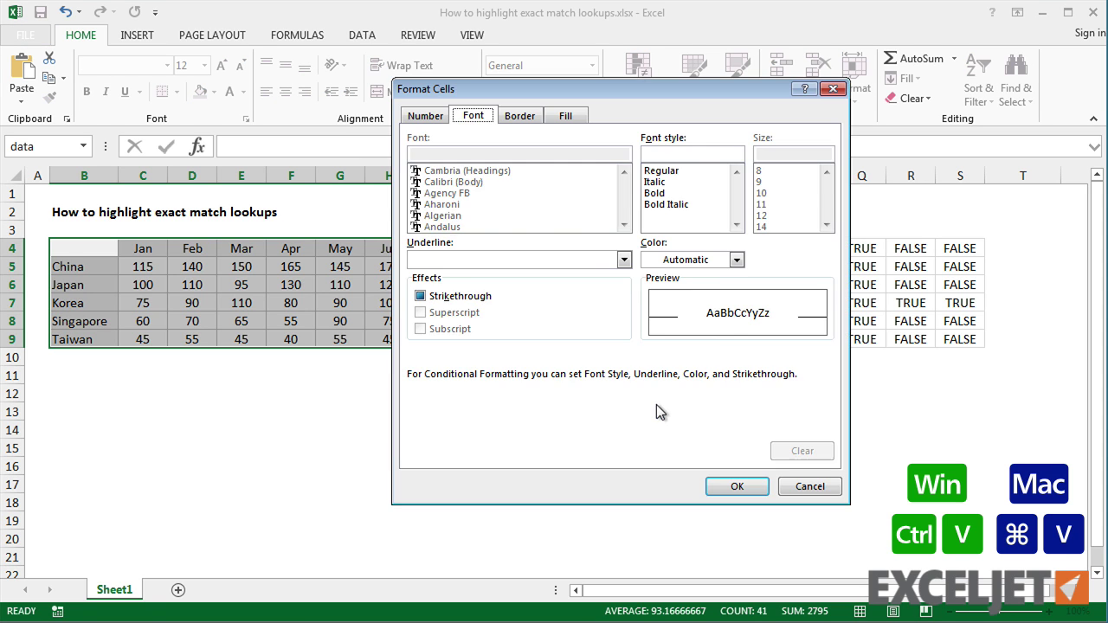
{"action": "left_click", "coordinate": [568, 116]}
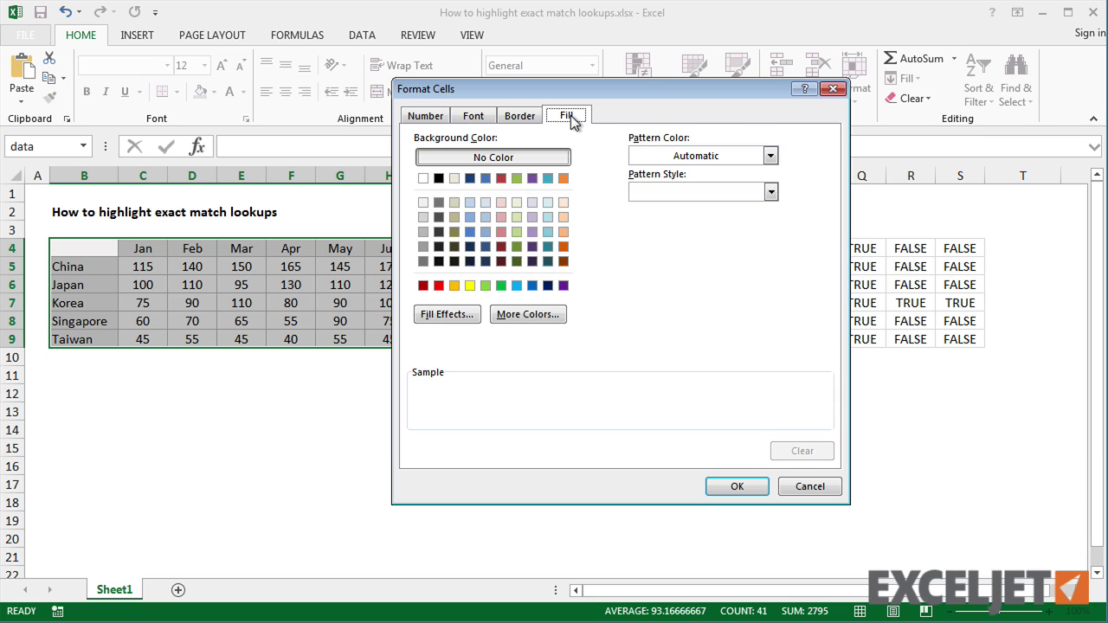
{"action": "left_click", "coordinate": [544, 314]}
{"action": "left_click", "coordinate": [568, 288]}
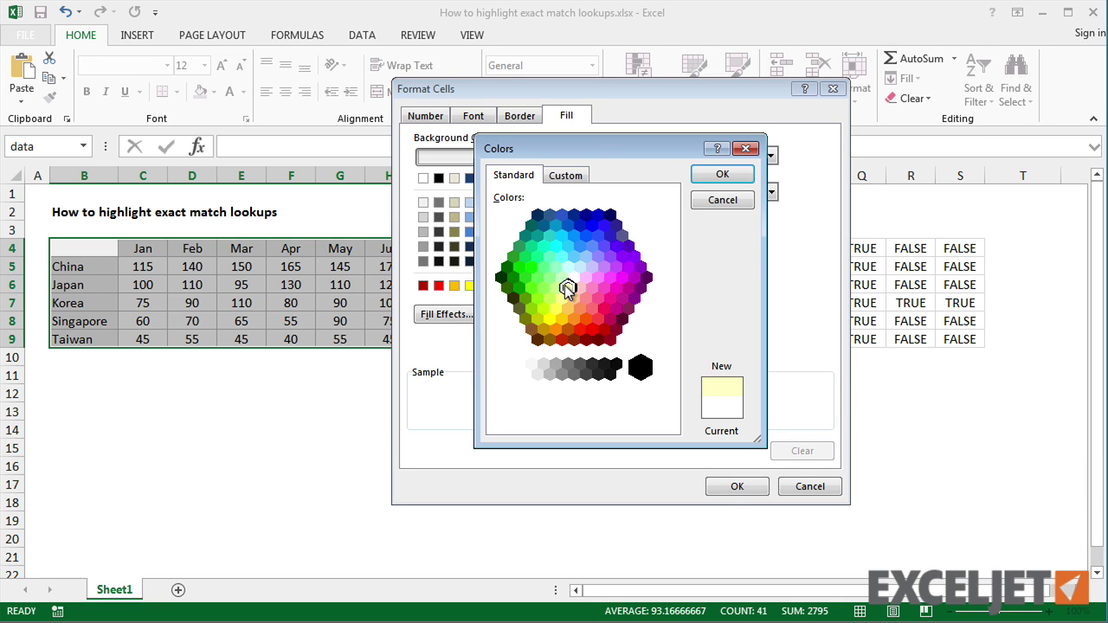
{"action": "key", "text": "Return"}
{"action": "left_click", "coordinate": [732, 486]}
{"action": "left_click", "coordinate": [606, 445]}
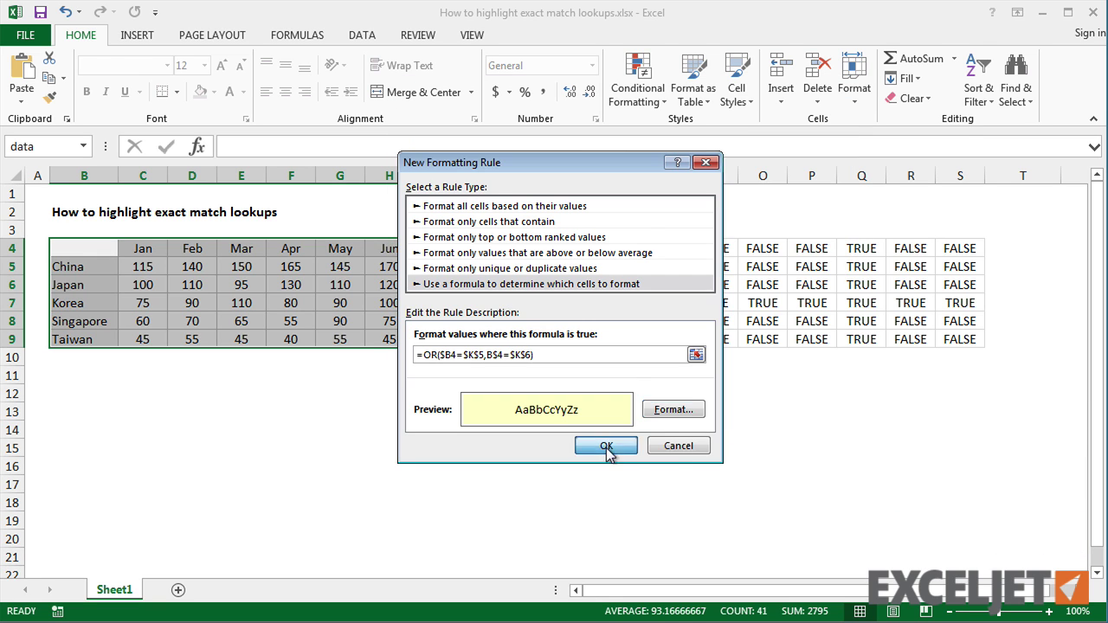
{"action": "left_click", "coordinate": [469, 380]}
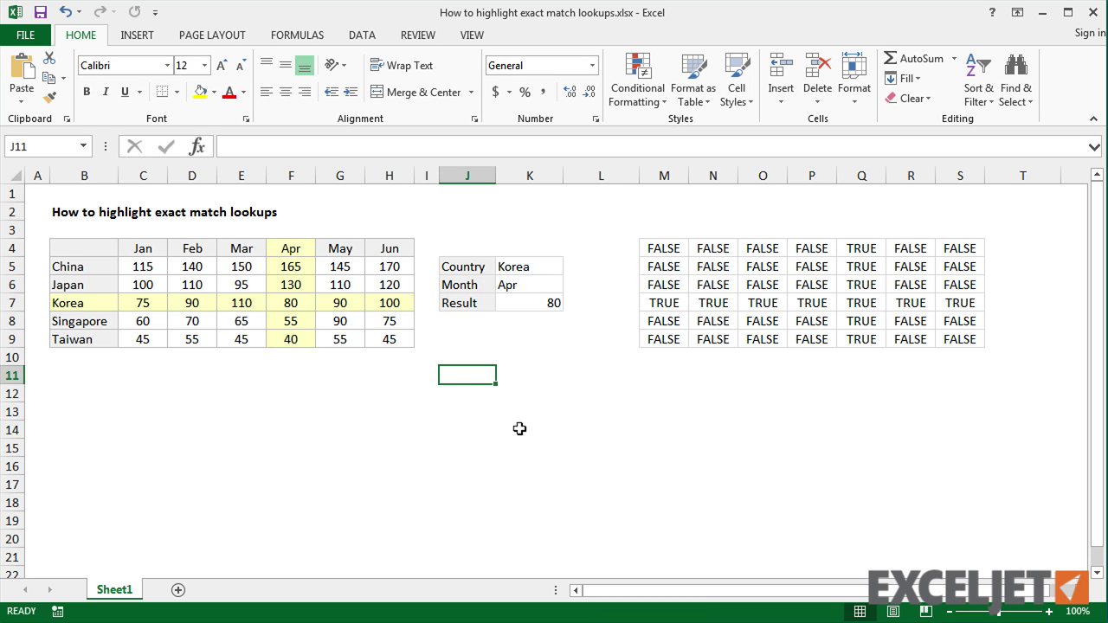
Test the row and column highlighting by changing the lookup month in K6, ending with May
{"action": "left_click", "coordinate": [549, 284]}
{"action": "left_click", "coordinate": [572, 286]}
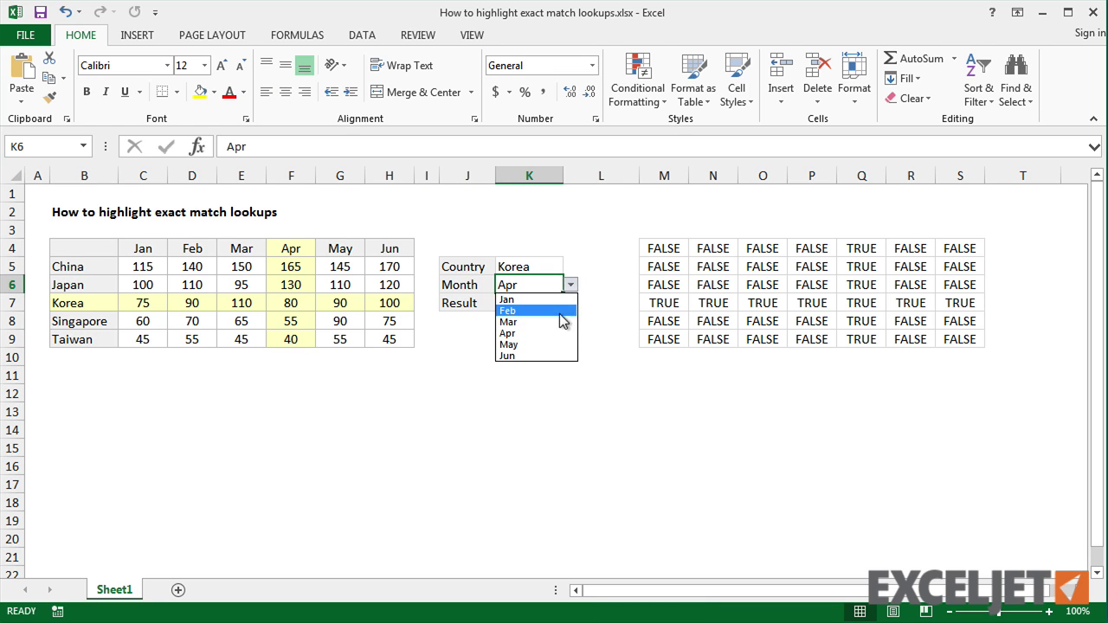
{"action": "left_click", "coordinate": [561, 321]}
{"action": "left_click", "coordinate": [570, 285]}
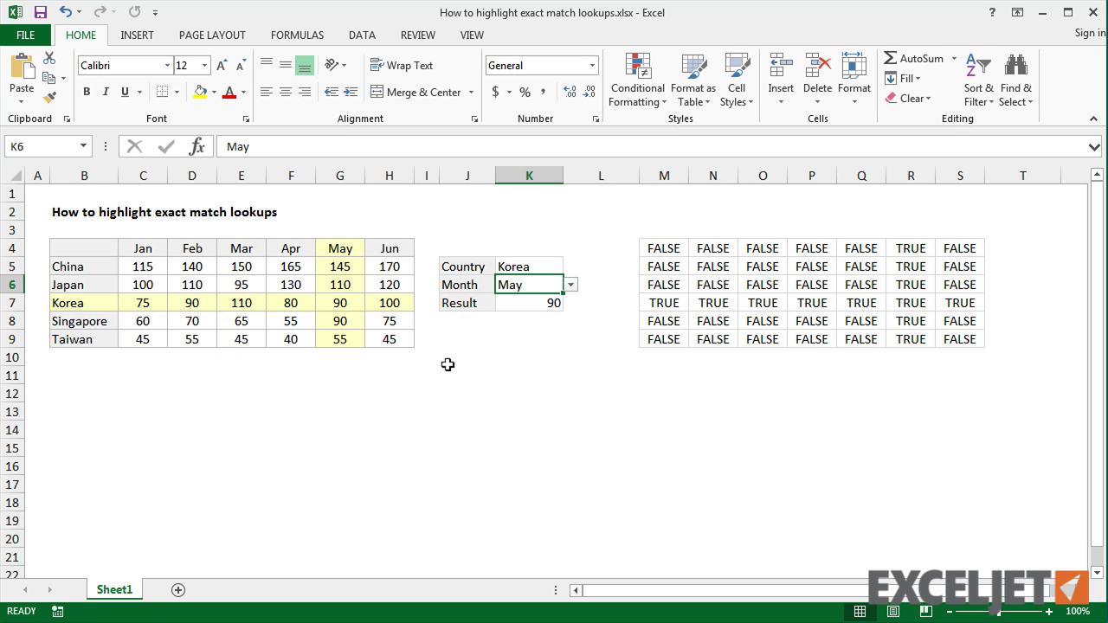
Start a second formula-based conditional formatting rule for B4:H9 with the formula =AND($B4=$K$5,B$4=$K$6)
{"action": "left_click_drag", "start_coordinate": [94, 245], "coordinate": [405, 342]}
{"action": "left_click", "coordinate": [638, 86]}
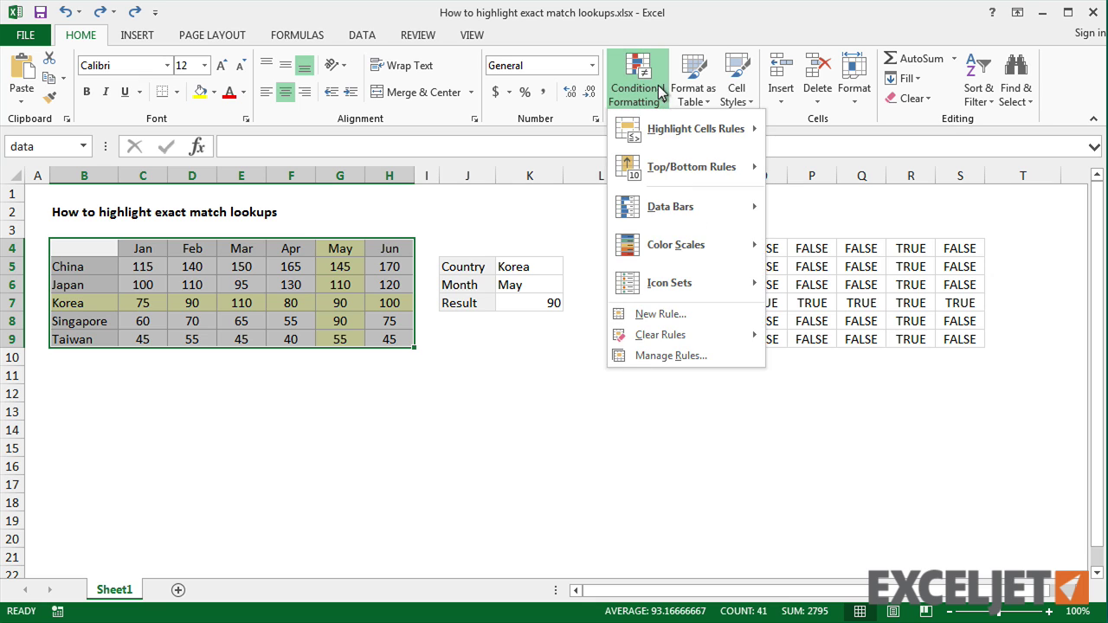
{"action": "left_click", "coordinate": [688, 313]}
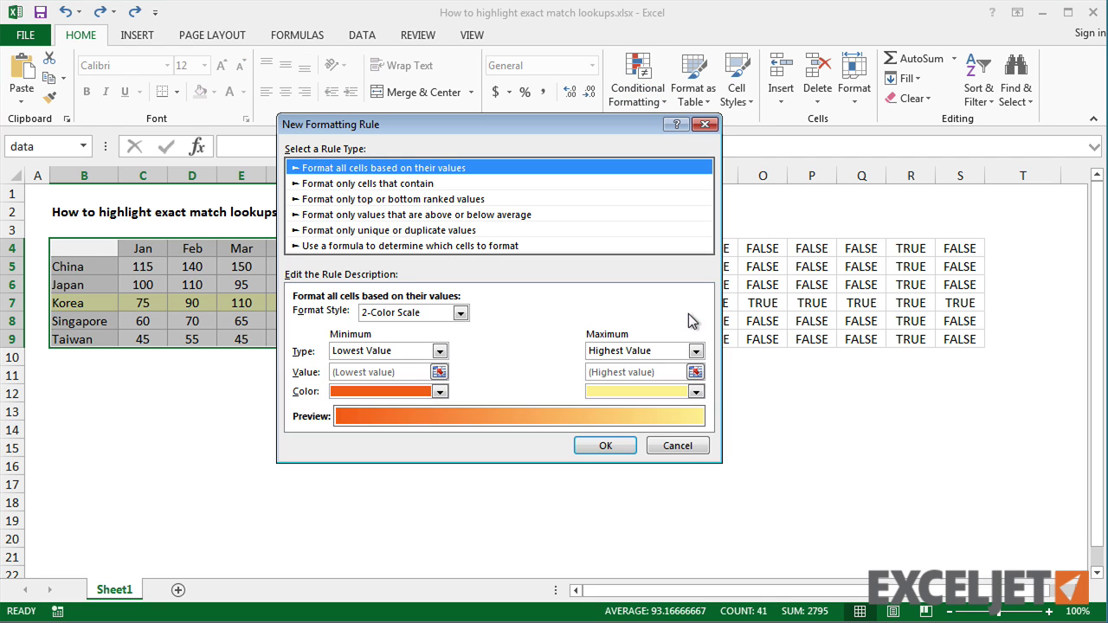
{"action": "left_click", "coordinate": [587, 246]}
{"action": "left_click", "coordinate": [513, 316]}
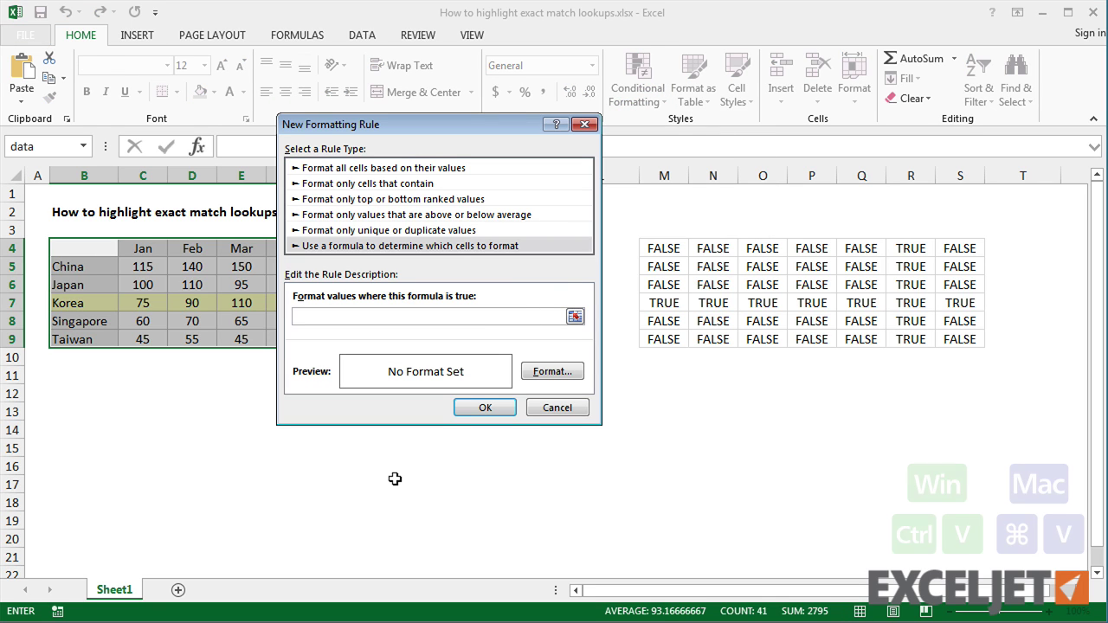
{"action": "key", "text": "ctrl+v"}
{"action": "double_click", "coordinate": [309, 317]}
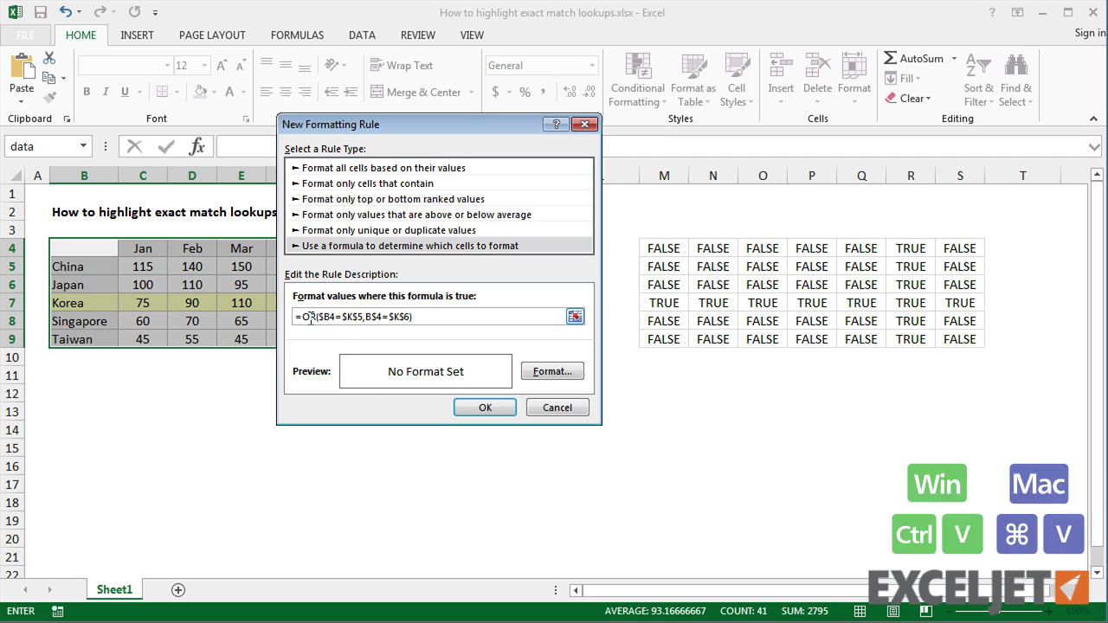
{"action": "type", "text": "AND"}
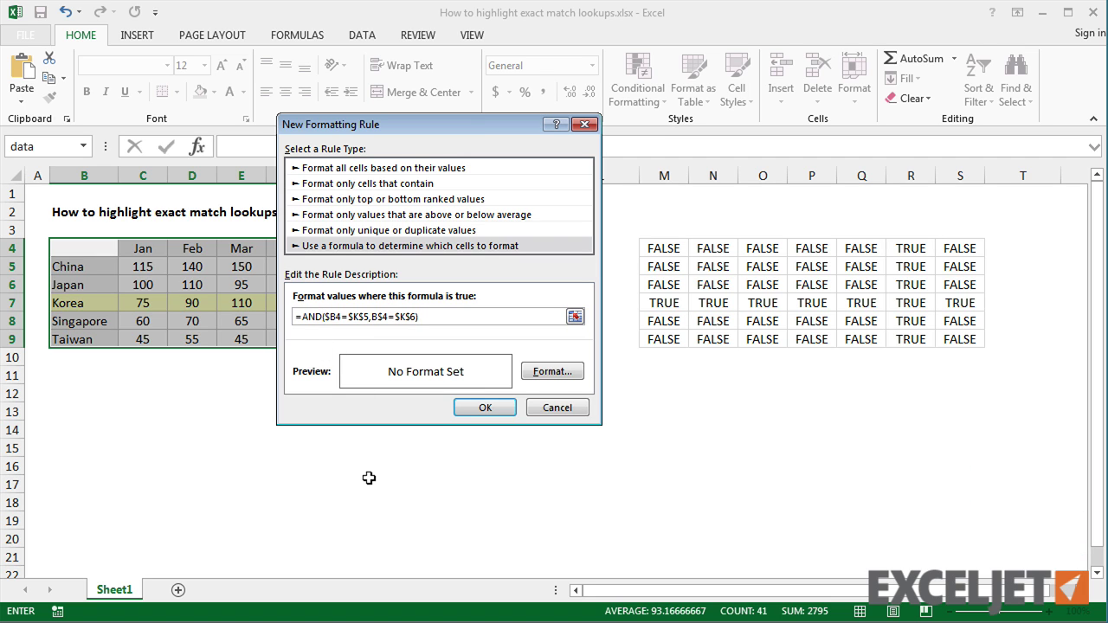
Give the AND rule a light pink fill from the standard colors and apply it to the data table
{"action": "left_click", "coordinate": [556, 370]}
{"action": "left_click", "coordinate": [413, 279]}
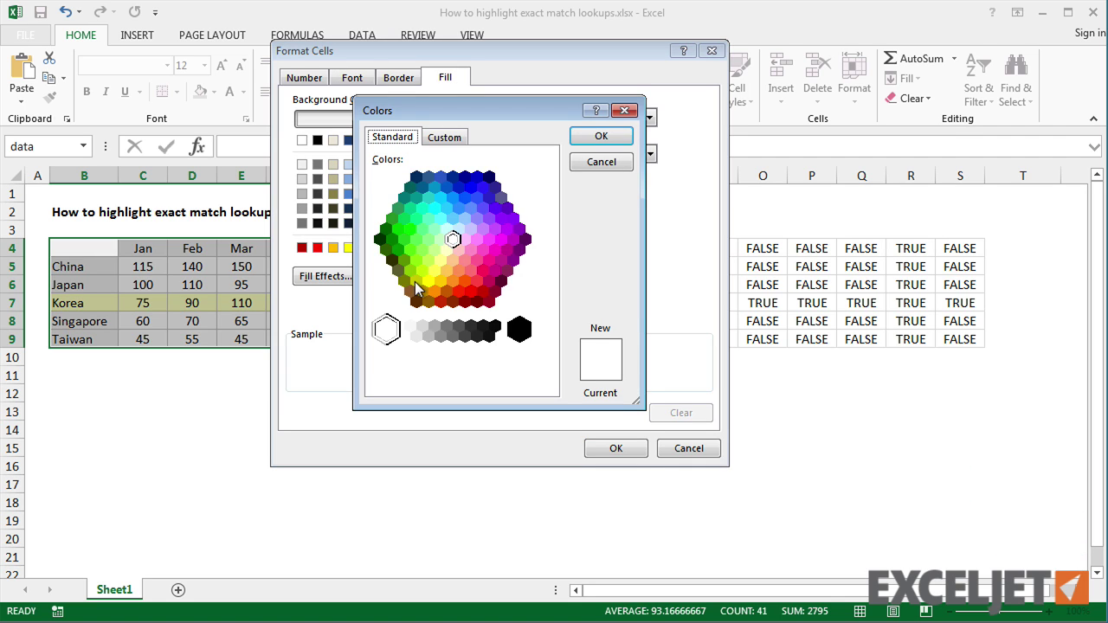
{"action": "left_click", "coordinate": [465, 239]}
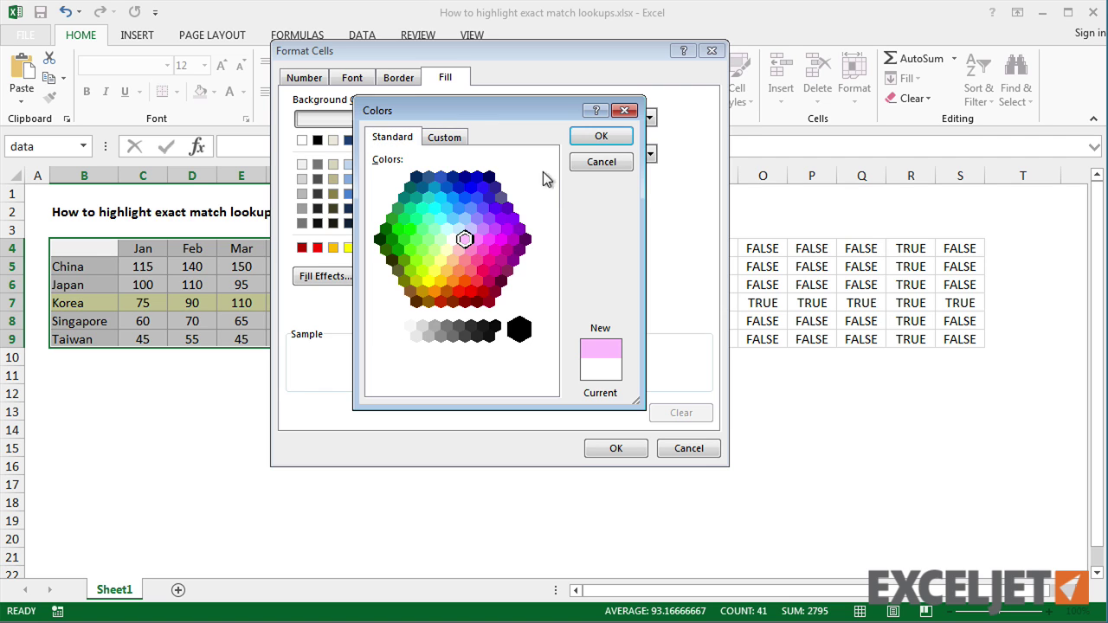
{"action": "left_click", "coordinate": [601, 137]}
{"action": "left_click", "coordinate": [618, 448]}
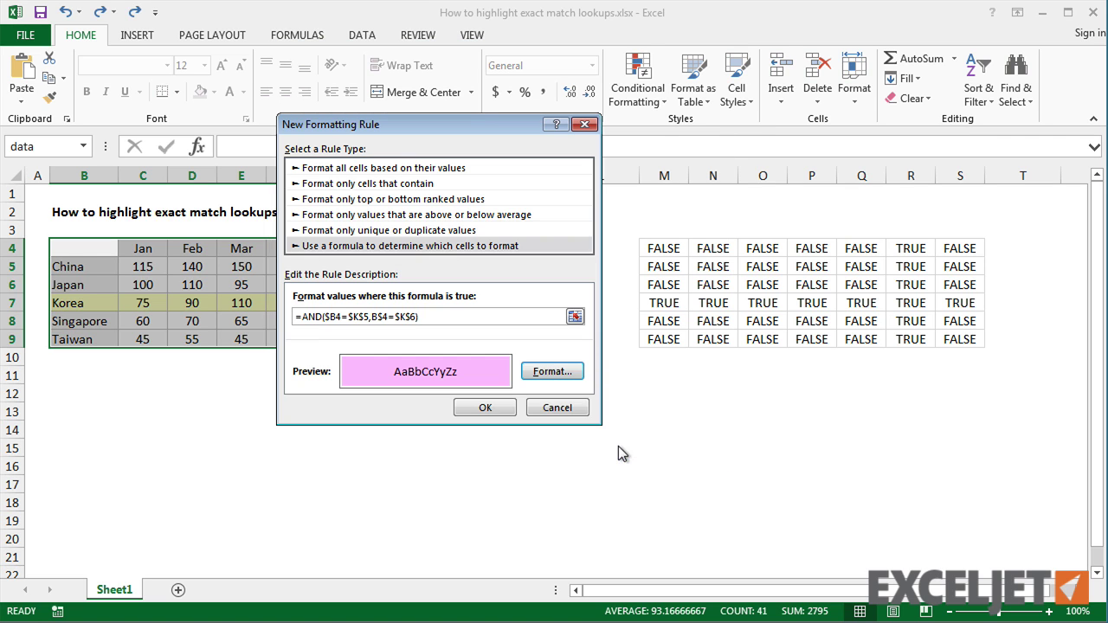
{"action": "left_click", "coordinate": [484, 405]}
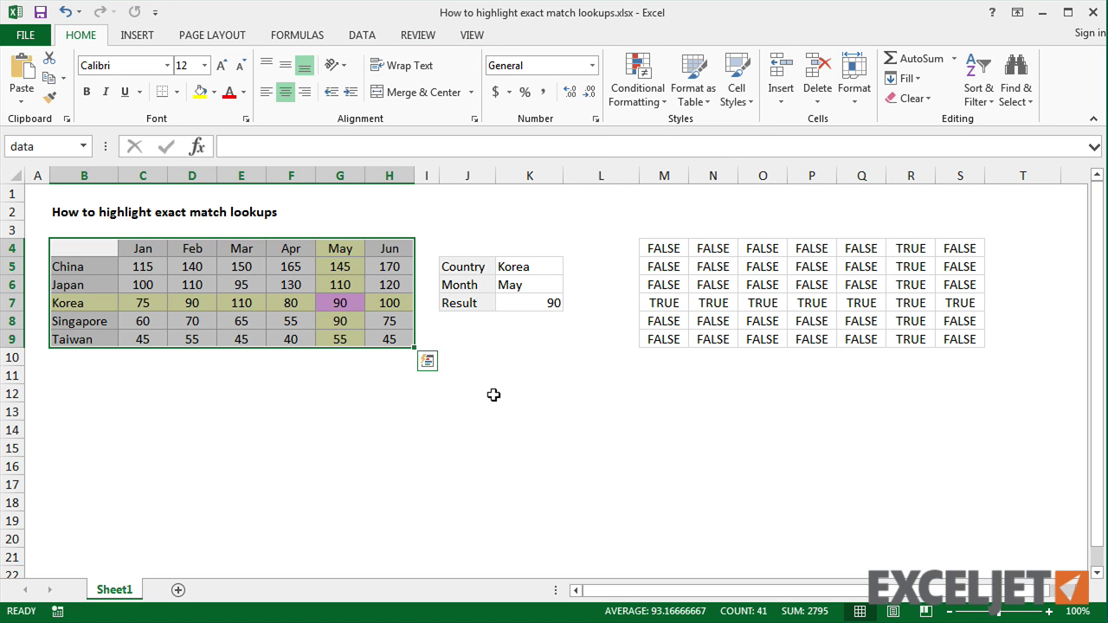
Test the intersection highlighting by changing the lookup country in K5 to Japan, ending with Singapore
{"action": "left_click", "coordinate": [541, 266]}
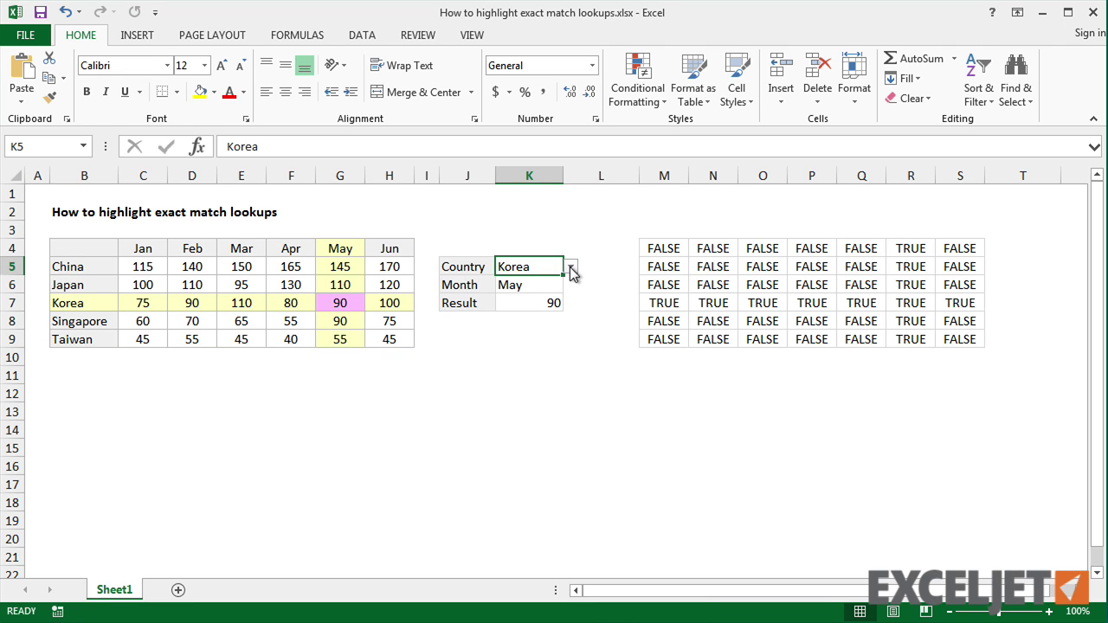
{"action": "left_click", "coordinate": [571, 268]}
{"action": "left_click", "coordinate": [563, 291]}
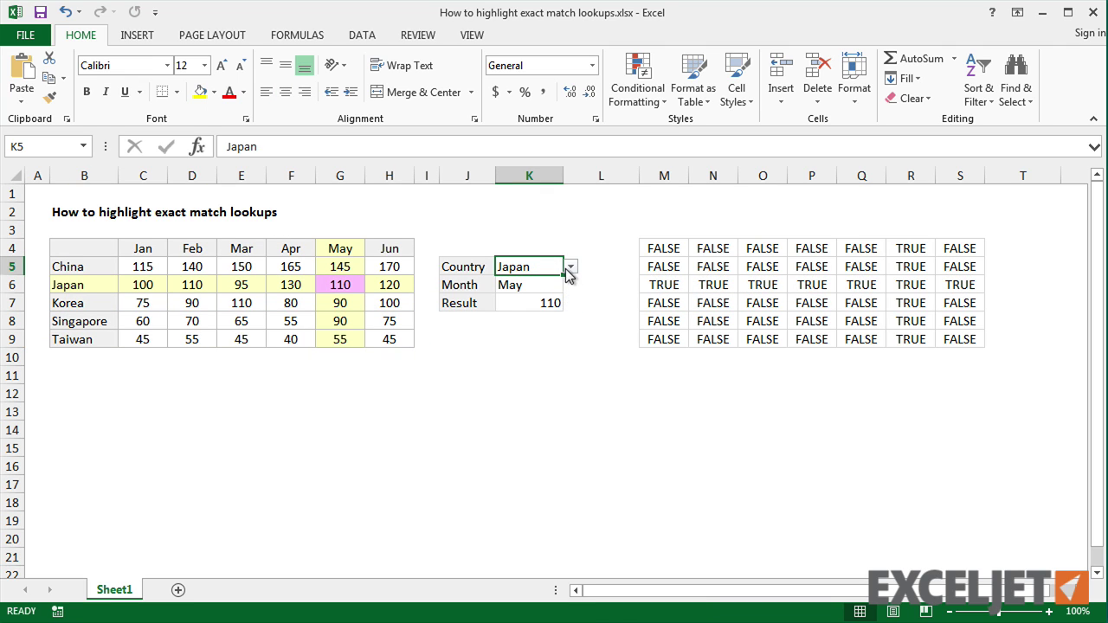
{"action": "left_click", "coordinate": [568, 268]}
{"action": "left_click", "coordinate": [560, 317]}
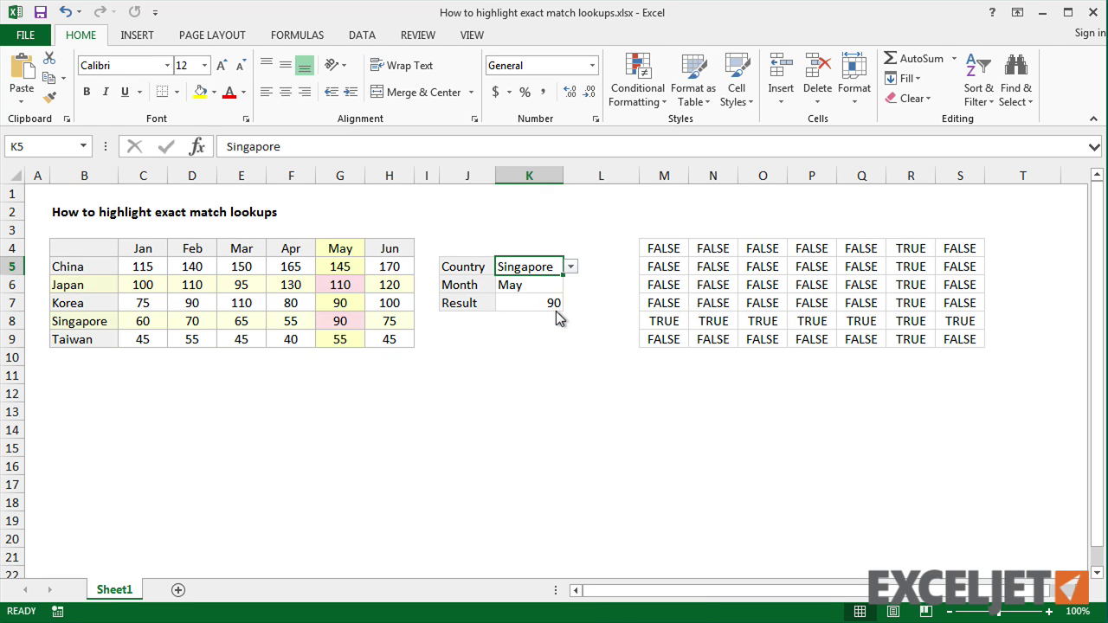
Change the lookup month in K6 to Mar to test the column and intersection highlighting
{"action": "left_click", "coordinate": [552, 287]}
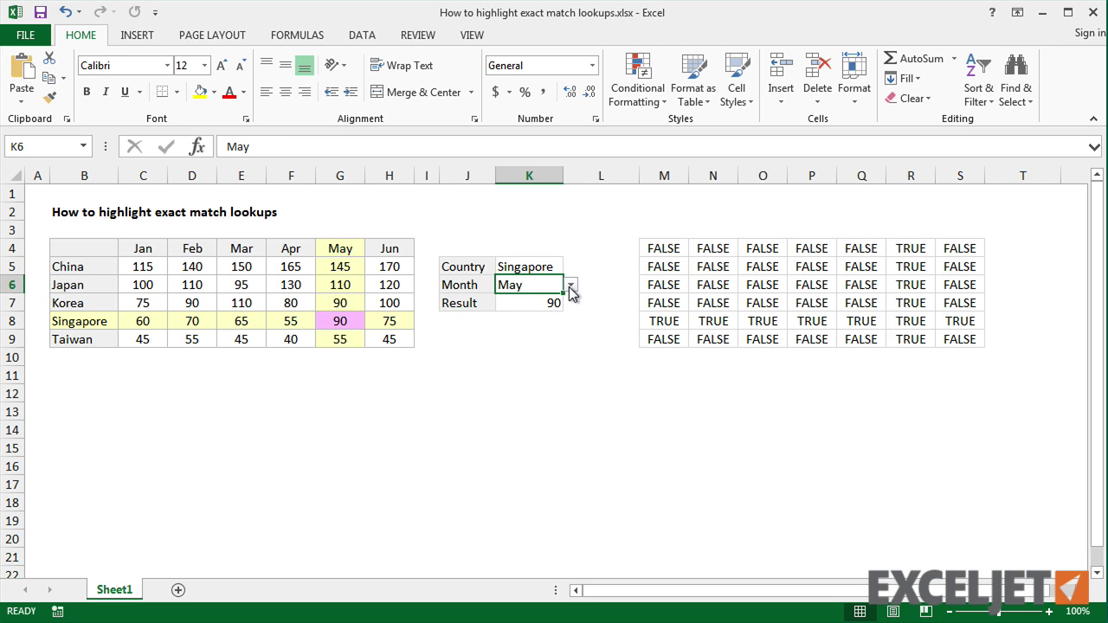
{"action": "left_click", "coordinate": [570, 287]}
{"action": "left_click", "coordinate": [520, 320]}
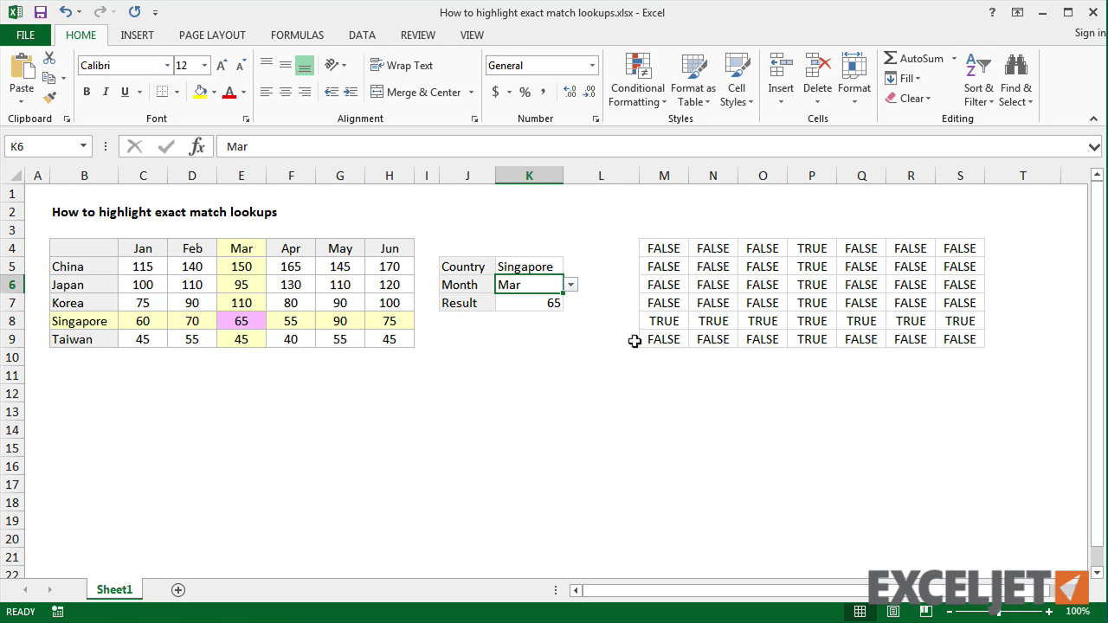
Select the whole block of TRUE/FALSE test formulas in M4:S9
{"action": "left_click", "coordinate": [663, 287]}
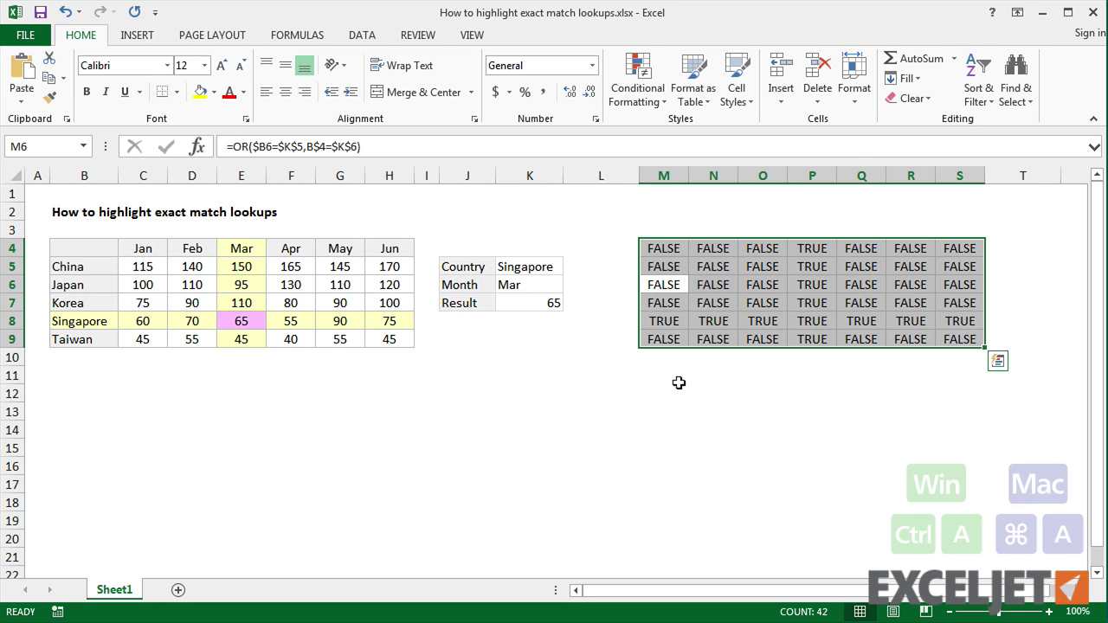